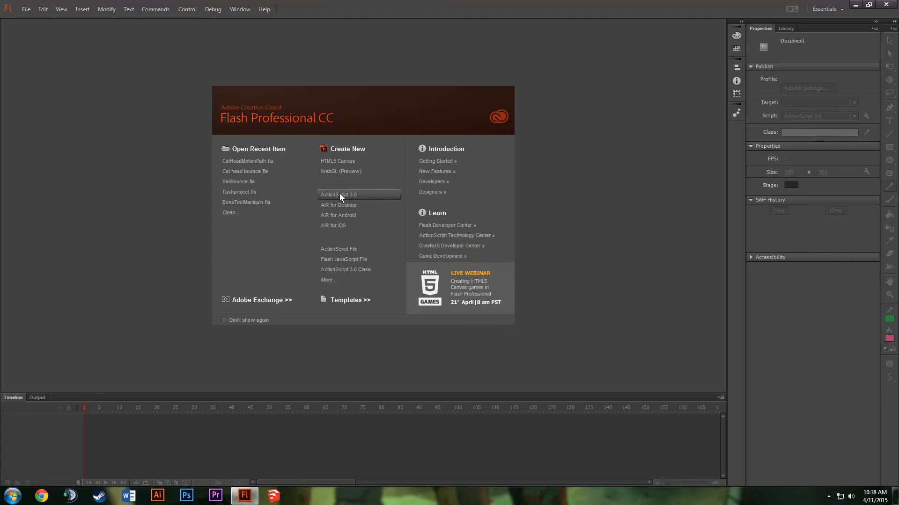
Step: Create an ActionScript 3.0 document and draw a strokeless pink cat head from a circle overlapped by a wide, flat oval
{"action": "left_click", "coordinate": [339, 195]}
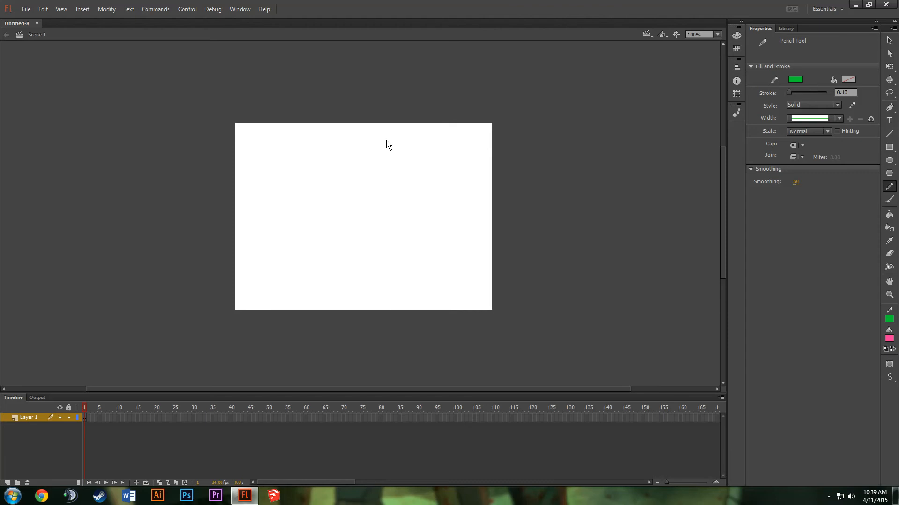
{"action": "left_click", "coordinate": [889, 160]}
{"action": "left_click", "coordinate": [798, 79]}
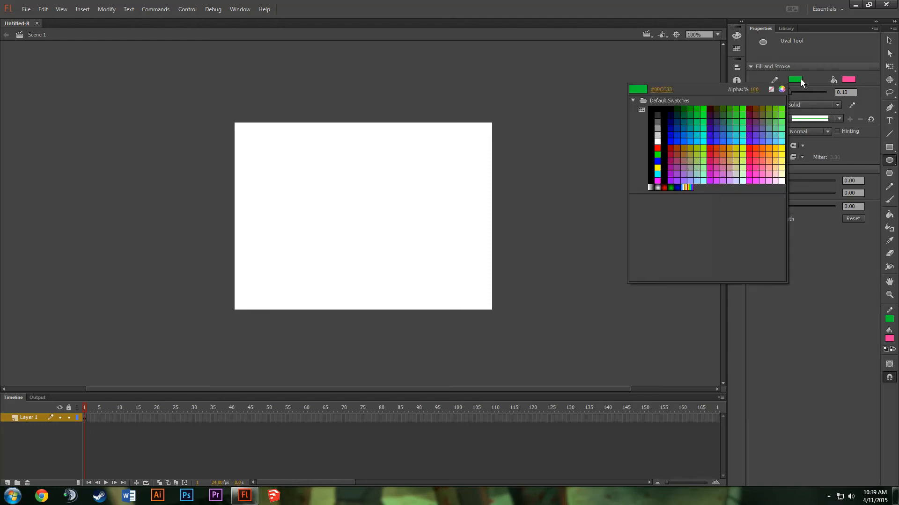
{"action": "left_click", "coordinate": [771, 89]}
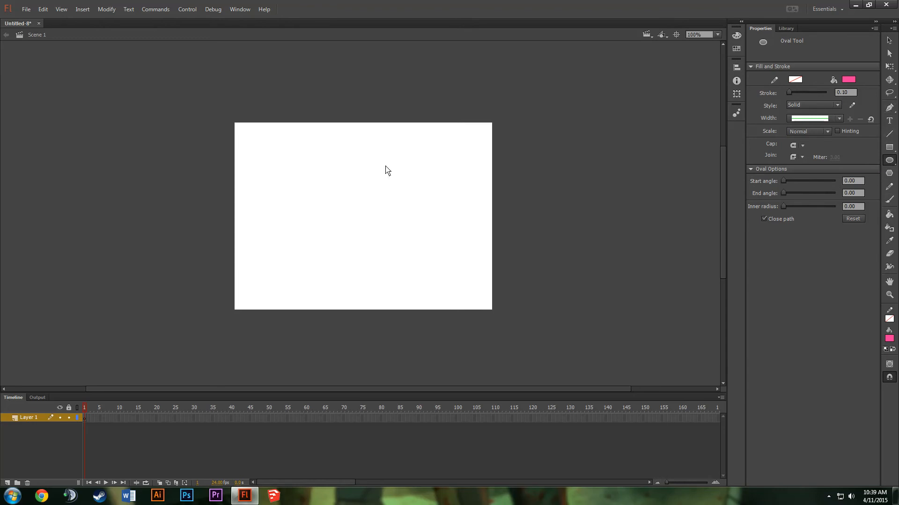
{"action": "left_click_drag", "start_coordinate": [343, 186], "coordinate": [378, 219]}
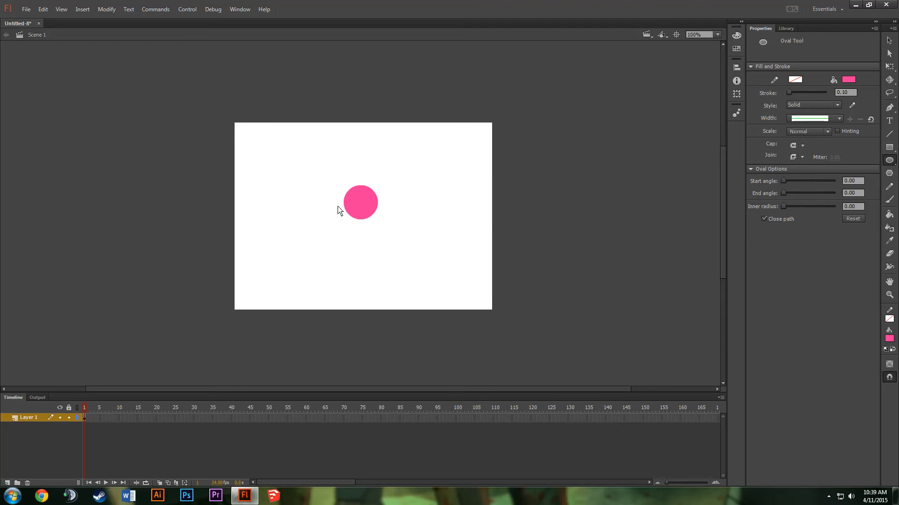
{"action": "left_click_drag", "start_coordinate": [336, 205], "coordinate": [386, 221]}
Step: Brush two outlined pointed ears in pink onto the top of the cat's head
{"action": "left_click", "coordinate": [889, 199]}
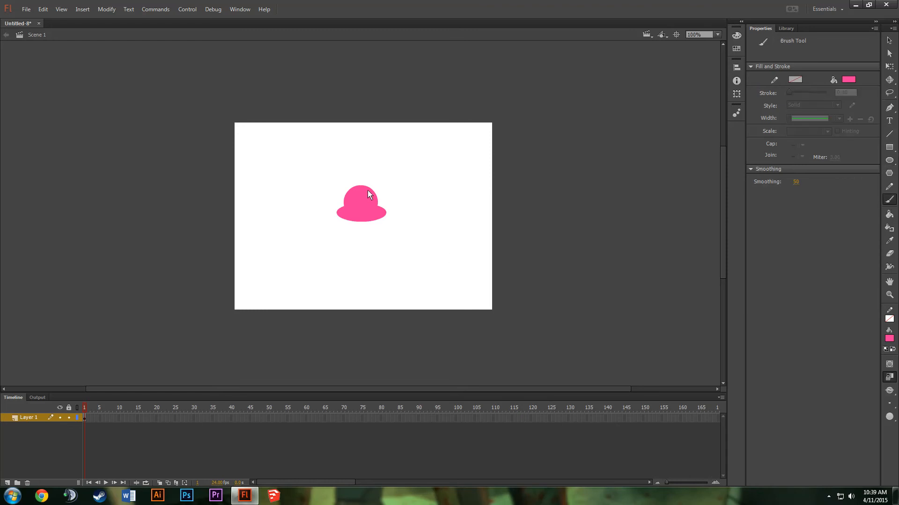
{"action": "left_click_drag", "start_coordinate": [369, 189], "coordinate": [385, 182]}
{"action": "mouse_move", "coordinate": [377, 199]}
{"action": "left_mouse_down"}
{"action": "mouse_move", "coordinate": [384, 185]}
{"action": "mouse_move", "coordinate": [376, 202]}
{"action": "left_mouse_up"}
{"action": "mouse_move", "coordinate": [350, 182]}
{"action": "left_mouse_down"}
{"action": "mouse_move", "coordinate": [341, 179]}
{"action": "mouse_move", "coordinate": [344, 191]}
{"action": "mouse_move", "coordinate": [341, 180]}
{"action": "mouse_move", "coordinate": [353, 183]}
{"action": "left_mouse_up"}
Step: Draw two white strokeless ovals as eyes on the cat's head, a tall one and a small round one
{"action": "left_click", "coordinate": [889, 160]}
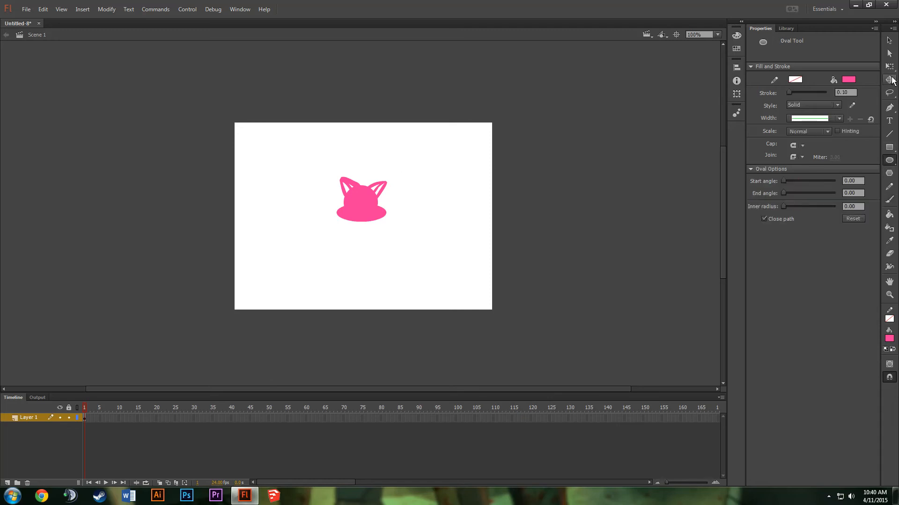
{"action": "left_click", "coordinate": [848, 79]}
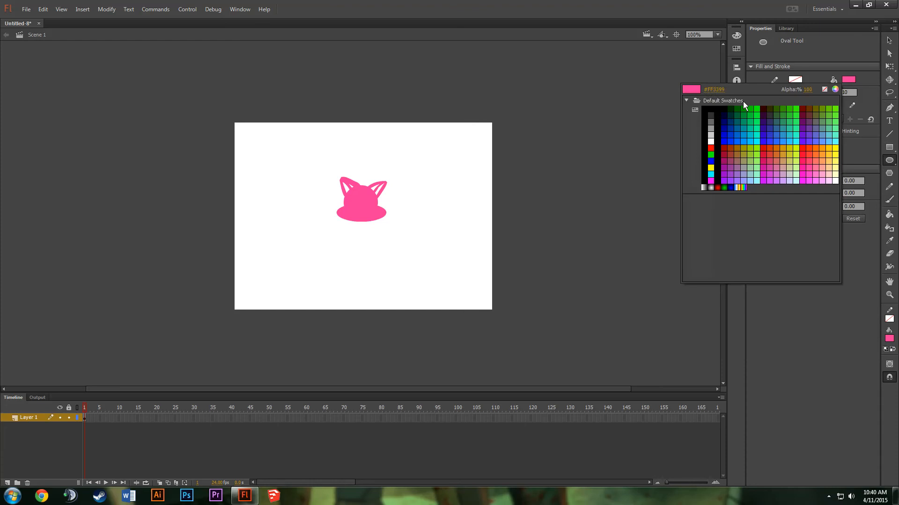
{"action": "left_click", "coordinate": [711, 141]}
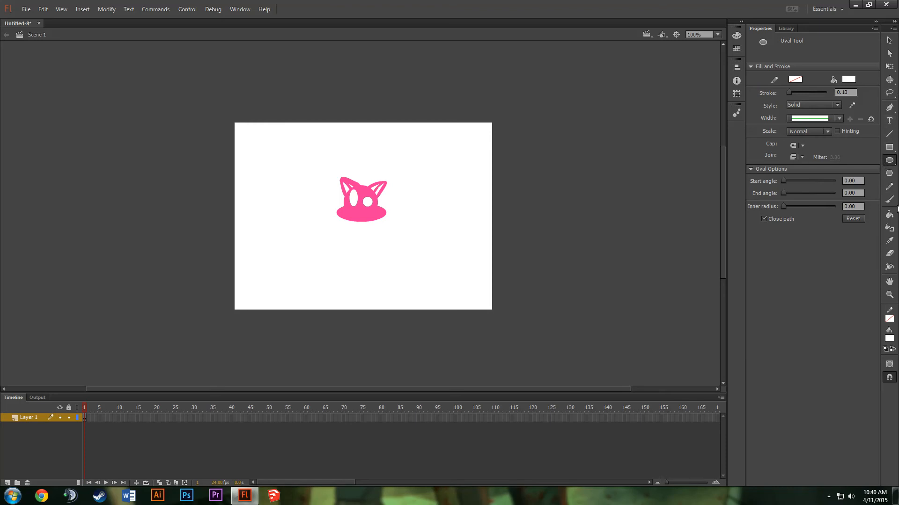
Step: Brush the pupils, nose, mouth and whiskers onto the cat's face in dark blue
{"action": "left_click", "coordinate": [890, 200]}
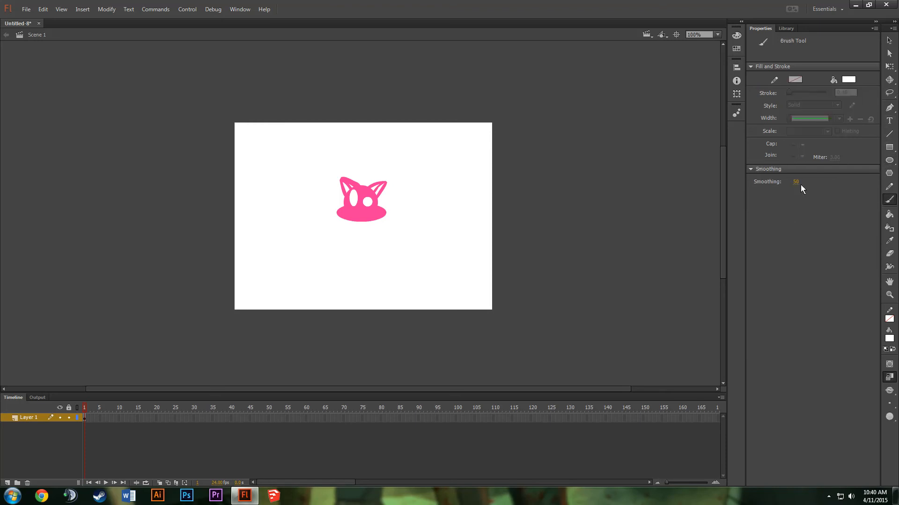
{"action": "left_click", "coordinate": [849, 80]}
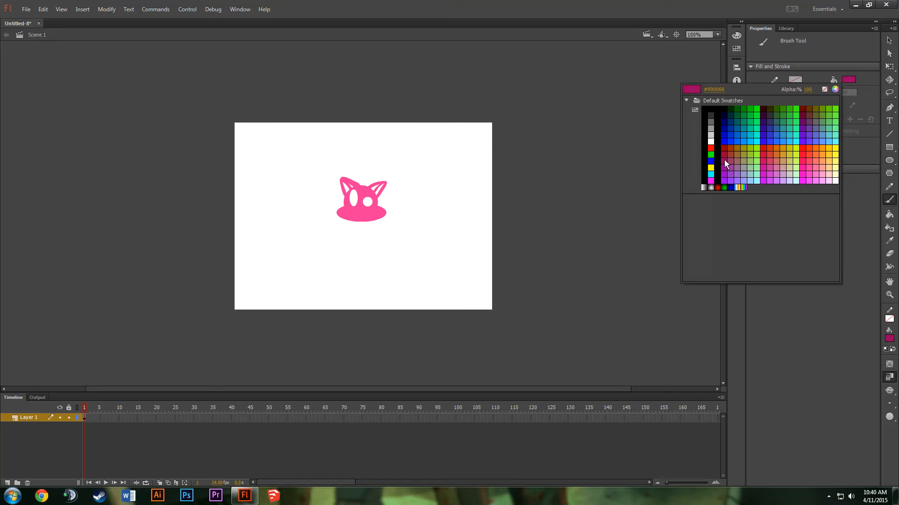
{"action": "left_click", "coordinate": [724, 122]}
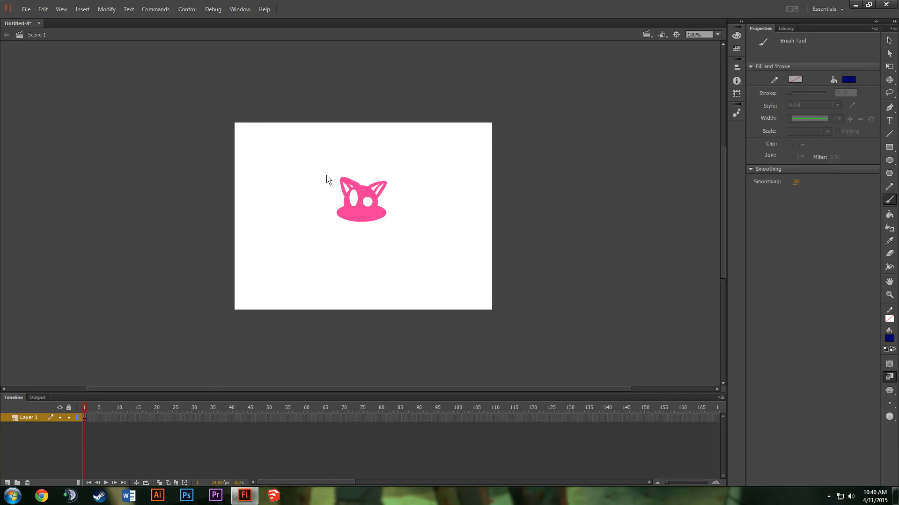
{"action": "left_click", "coordinate": [367, 205]}
{"action": "mouse_move", "coordinate": [360, 210]}
{"action": "left_mouse_down"}
{"action": "mouse_move", "coordinate": [385, 224]}
{"action": "mouse_move", "coordinate": [394, 211]}
{"action": "mouse_move", "coordinate": [336, 228]}
{"action": "mouse_move", "coordinate": [331, 209]}
{"action": "left_mouse_up"}
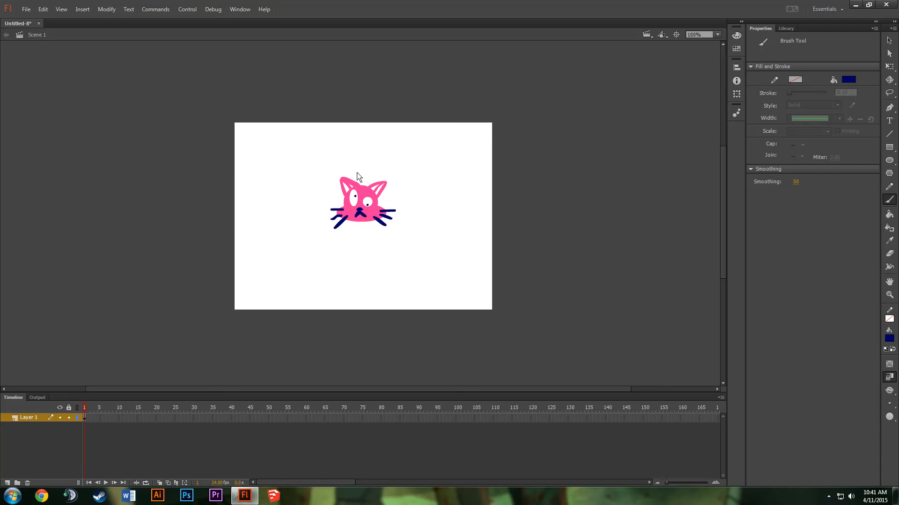
Step: Brush a dark blue scribble above the cat's head and erase it completely
{"action": "mouse_move", "coordinate": [366, 171]}
{"action": "left_mouse_down"}
{"action": "mouse_move", "coordinate": [377, 174]}
{"action": "mouse_move", "coordinate": [365, 179]}
{"action": "mouse_move", "coordinate": [382, 172]}
{"action": "mouse_move", "coordinate": [374, 179]}
{"action": "left_mouse_up"}
{"action": "left_click", "coordinate": [889, 254]}
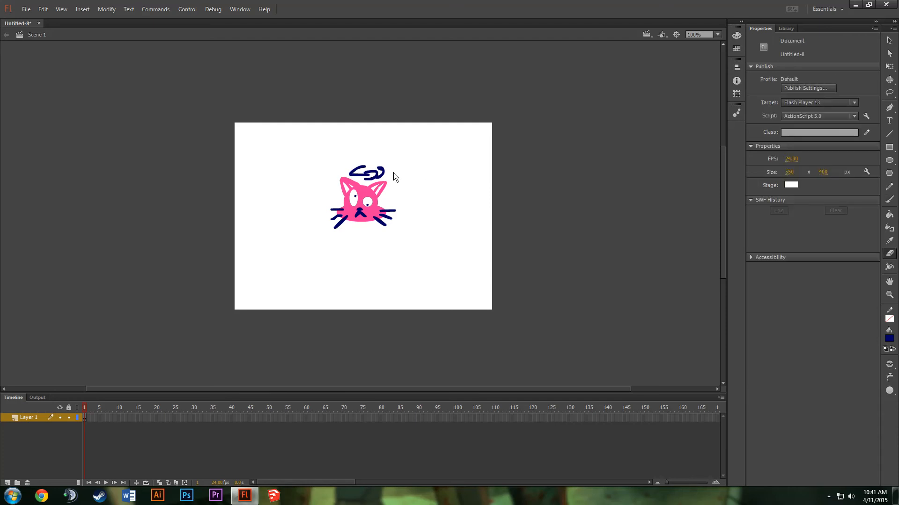
{"action": "mouse_move", "coordinate": [380, 177]}
{"action": "left_mouse_down"}
{"action": "mouse_move", "coordinate": [369, 177]}
{"action": "mouse_move", "coordinate": [376, 183]}
{"action": "mouse_move", "coordinate": [381, 170]}
{"action": "mouse_move", "coordinate": [355, 177]}
{"action": "mouse_move", "coordinate": [373, 168]}
{"action": "mouse_move", "coordinate": [352, 174]}
{"action": "left_mouse_up"}
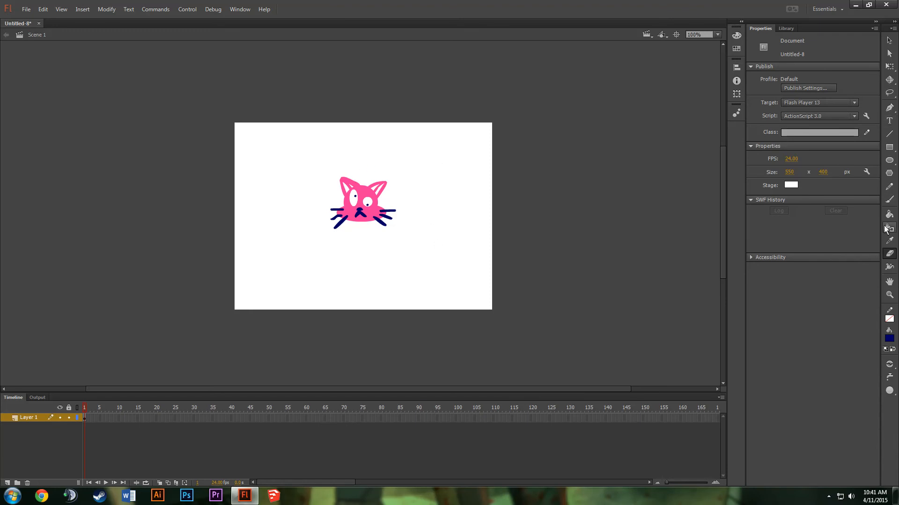
Step: Brush two slanted dark blue eyebrows above the cat's eyes
{"action": "left_click", "coordinate": [889, 199]}
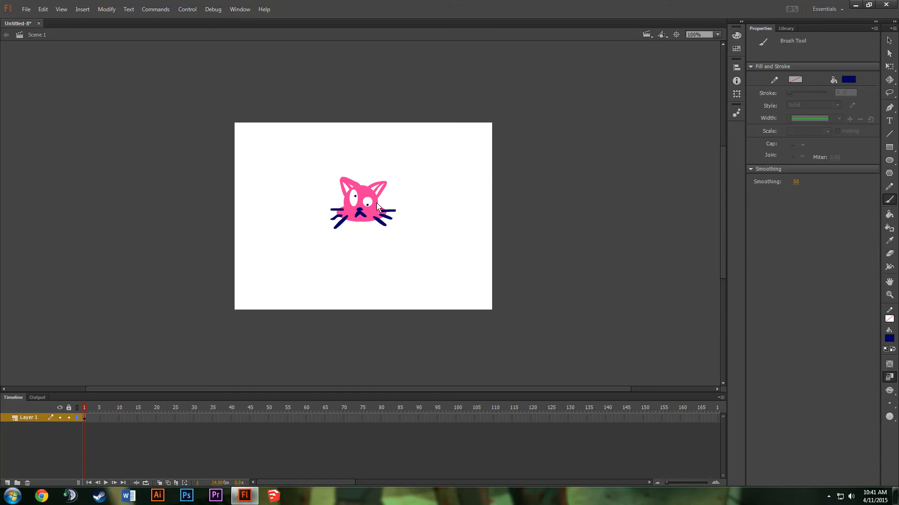
{"action": "mouse_move", "coordinate": [365, 194]}
{"action": "left_mouse_down"}
{"action": "mouse_move", "coordinate": [374, 201]}
{"action": "mouse_move", "coordinate": [356, 189]}
{"action": "left_mouse_up"}
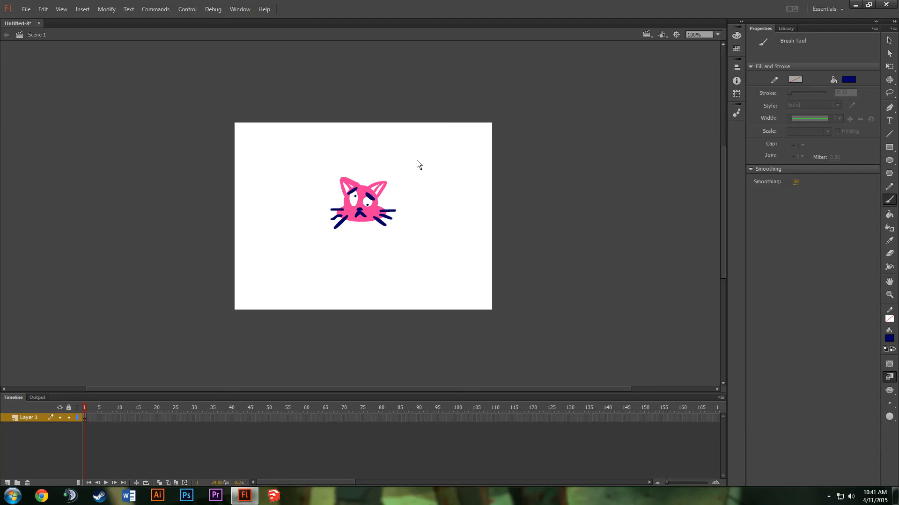
Step: Try moving the right eyebrow off the cat's face, undo the move, and leave the whole drawing deselected
{"action": "left_click", "coordinate": [891, 43]}
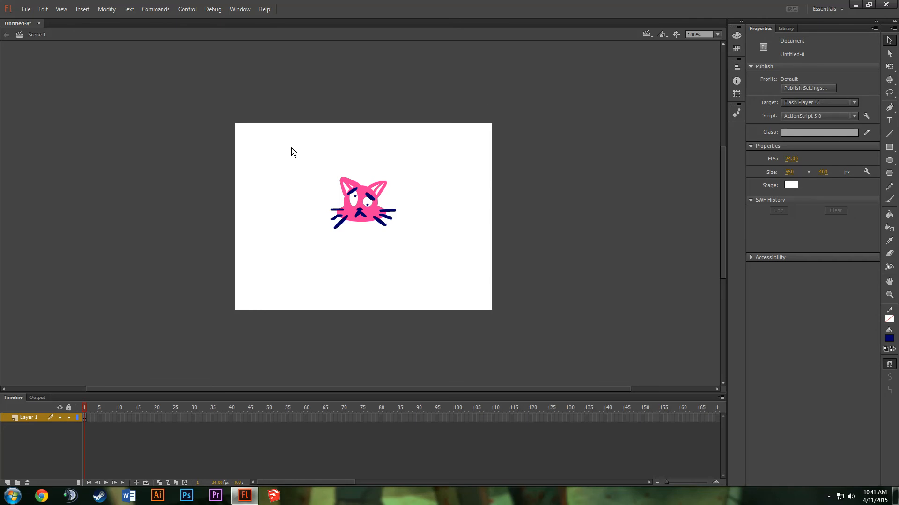
{"action": "left_click_drag", "start_coordinate": [287, 145], "coordinate": [444, 258]}
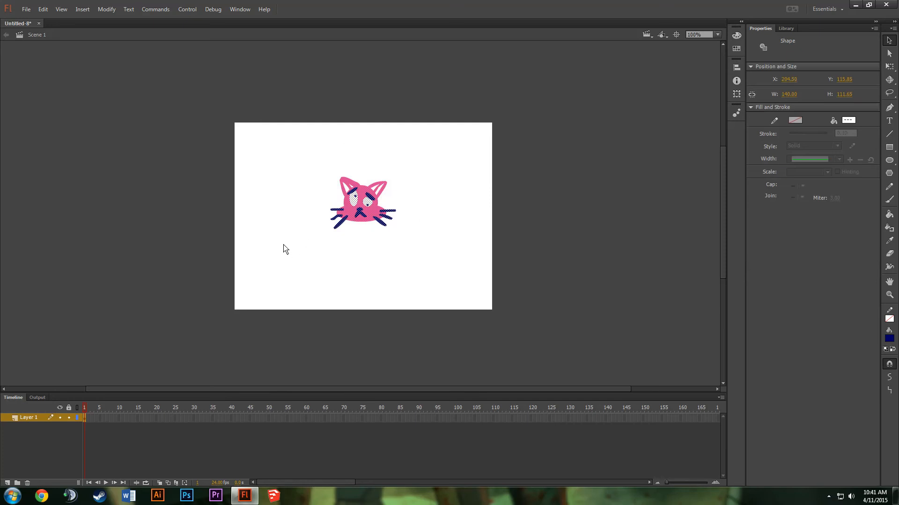
{"action": "left_click", "coordinate": [290, 155]}
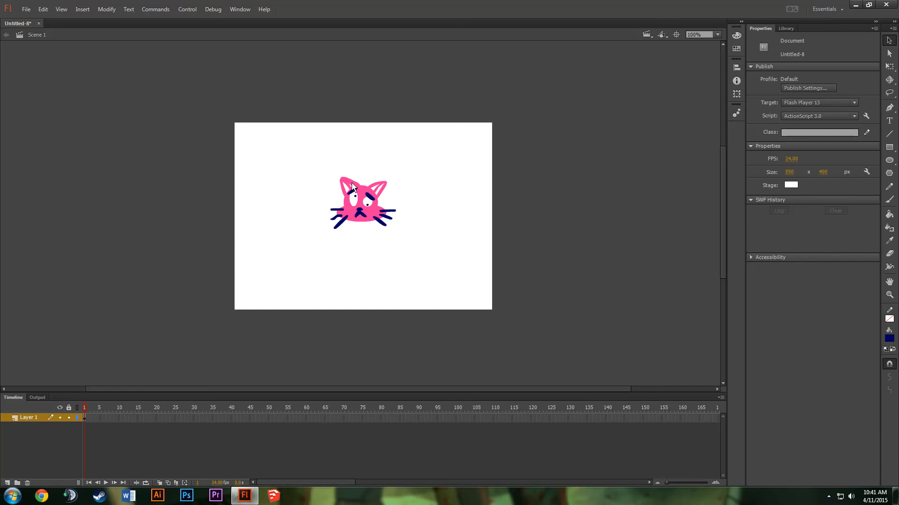
{"action": "left_click", "coordinate": [370, 200]}
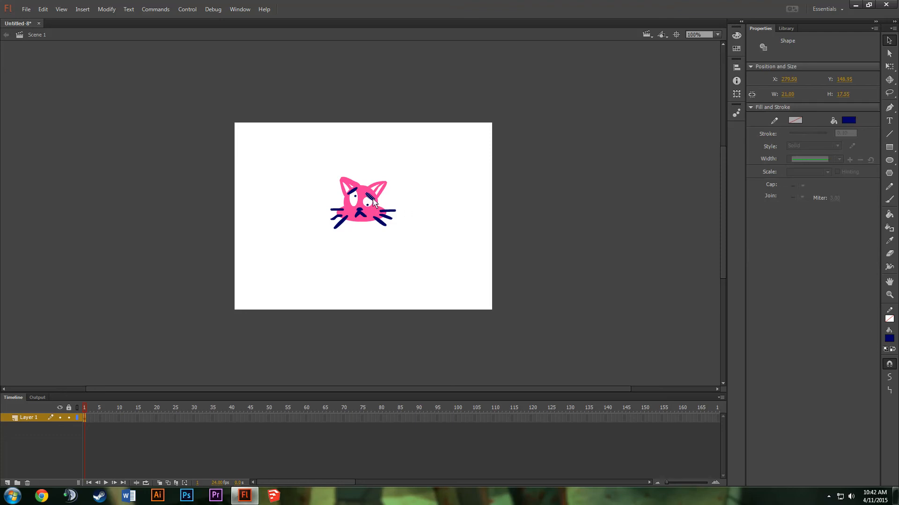
{"action": "left_click_drag", "start_coordinate": [370, 200], "coordinate": [421, 191]}
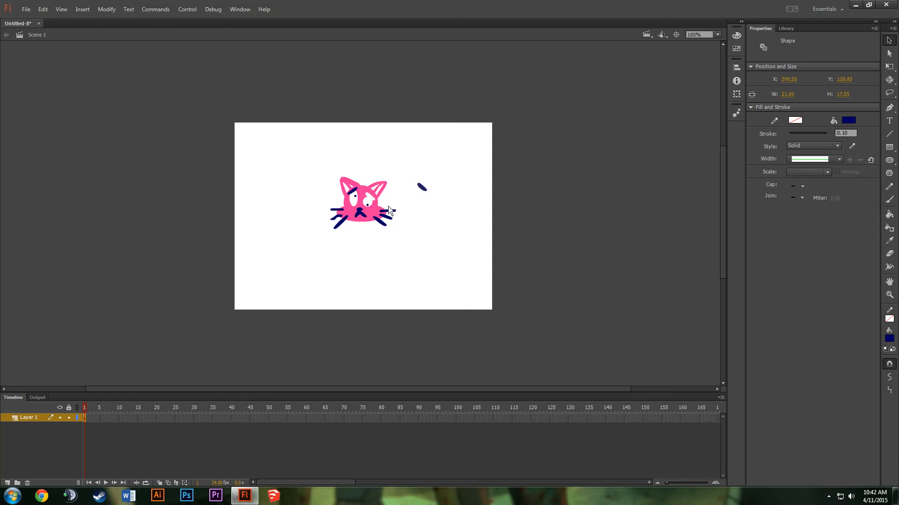
{"action": "key", "text": "ctrl+z"}
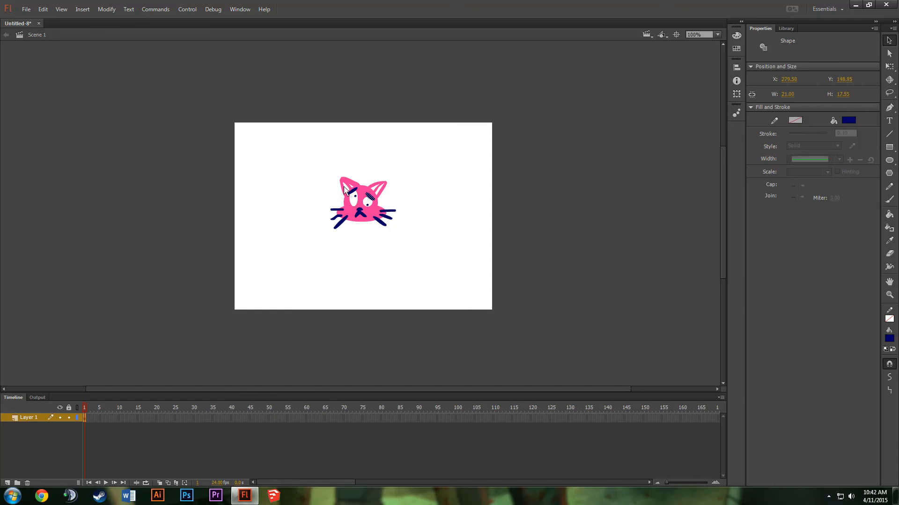
{"action": "left_click_drag", "start_coordinate": [300, 146], "coordinate": [441, 268]}
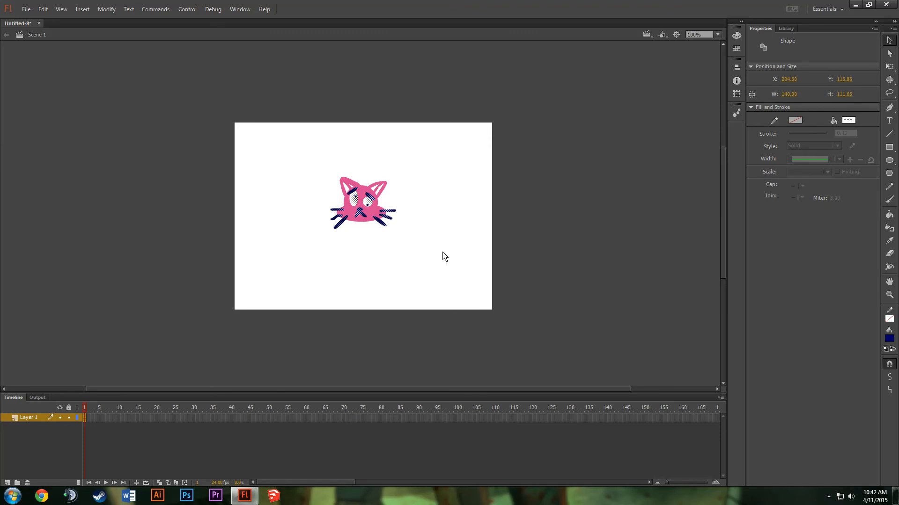
{"action": "left_click", "coordinate": [493, 264]}
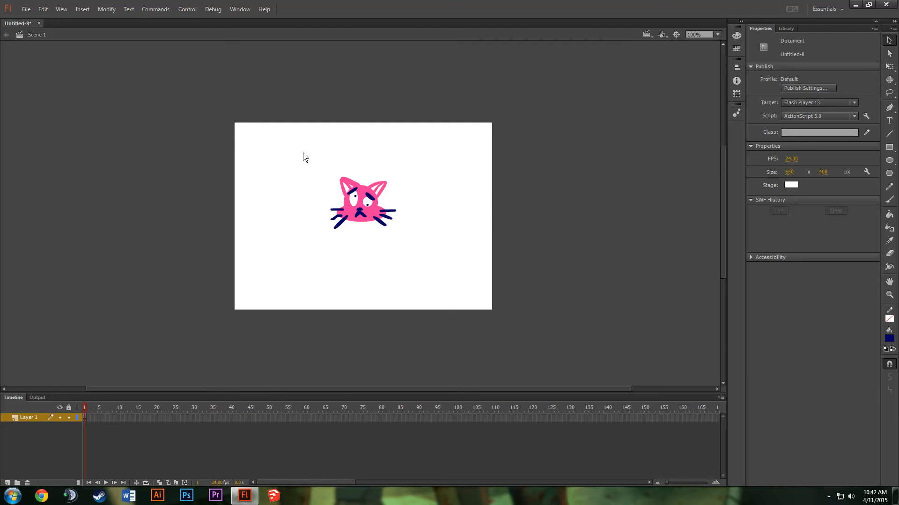
Step: Convert the entire cat drawing into a Movie Clip symbol named CAT FACE
{"action": "mouse_move", "coordinate": [298, 157]}
{"action": "left_mouse_down"}
{"action": "mouse_move", "coordinate": [380, 236]}
{"action": "mouse_move", "coordinate": [451, 273]}
{"action": "left_mouse_up"}
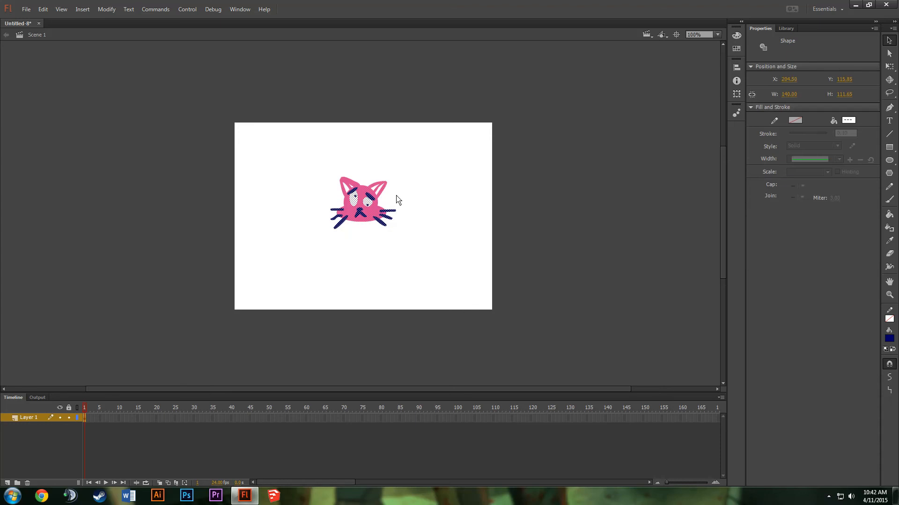
{"action": "right_click", "coordinate": [360, 199]}
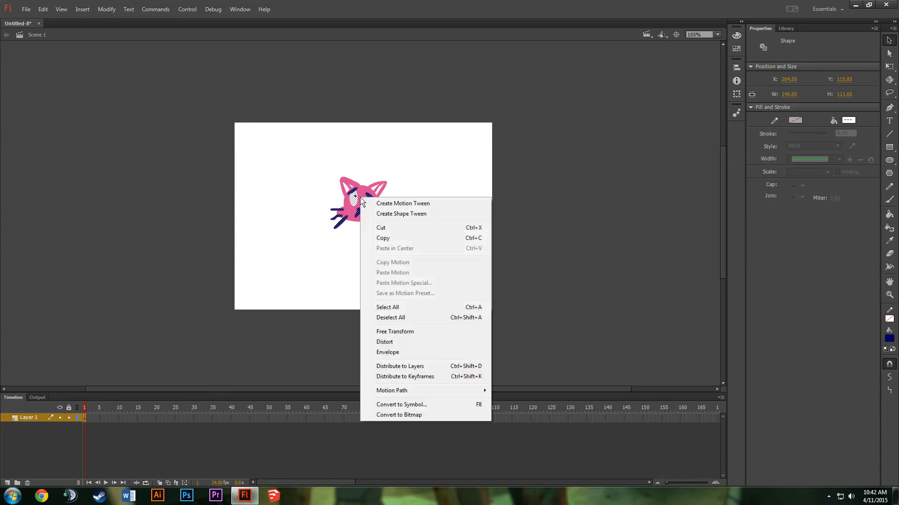
{"action": "left_click", "coordinate": [469, 406]}
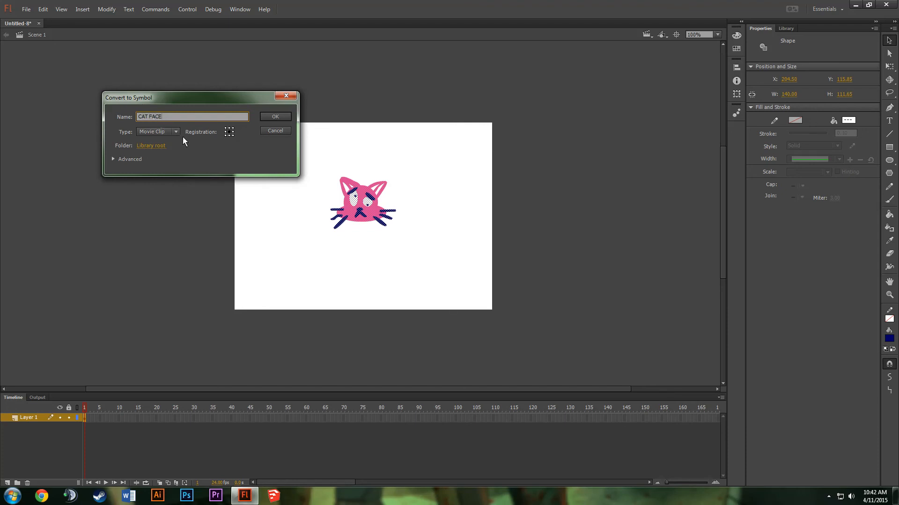
{"action": "left_click", "coordinate": [173, 132]}
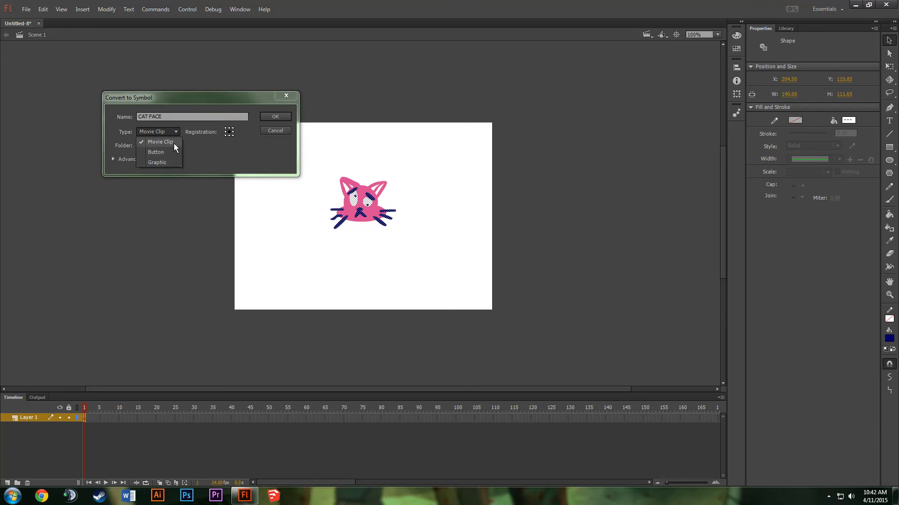
{"action": "left_click", "coordinate": [173, 143]}
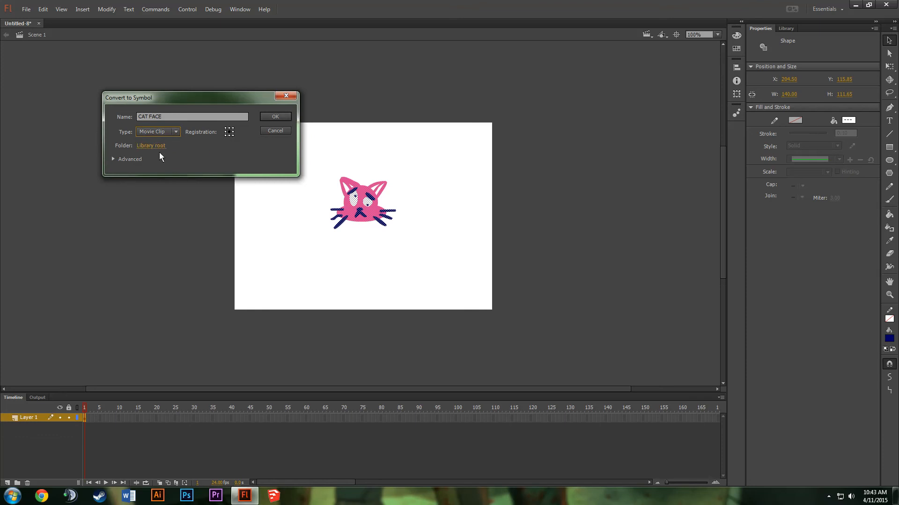
{"action": "left_click", "coordinate": [285, 115]}
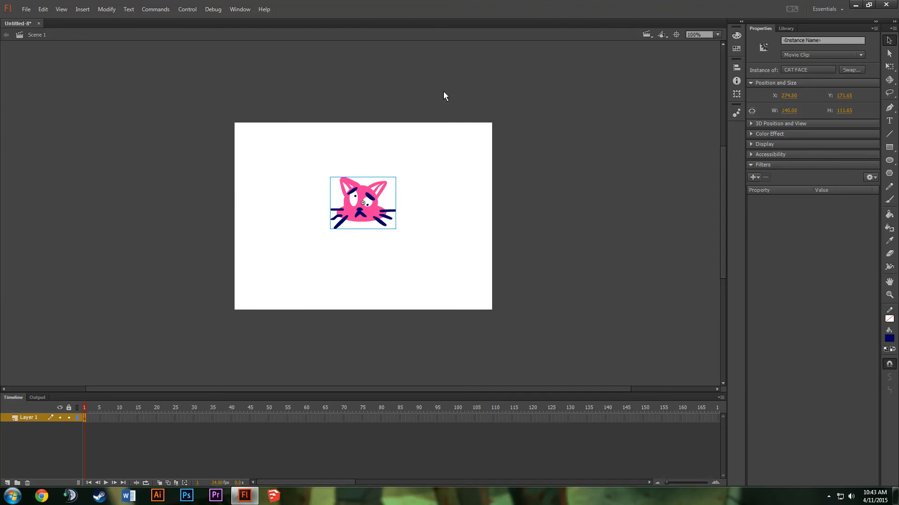
Step: Move the cat face symbol into the upper-left corner of the stage, at about X 70, Y 55.8
{"action": "left_click_drag", "start_coordinate": [363, 193], "coordinate": [402, 204]}
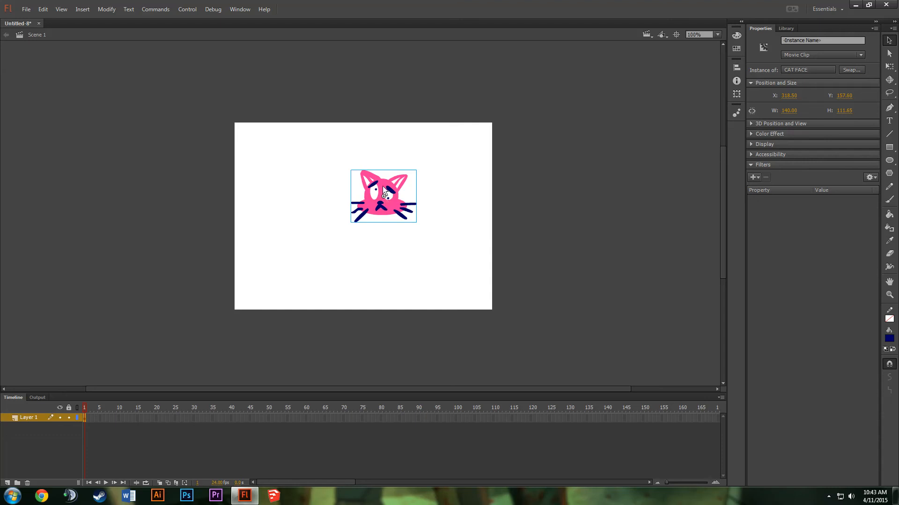
{"action": "left_click_drag", "start_coordinate": [397, 196], "coordinate": [396, 176]}
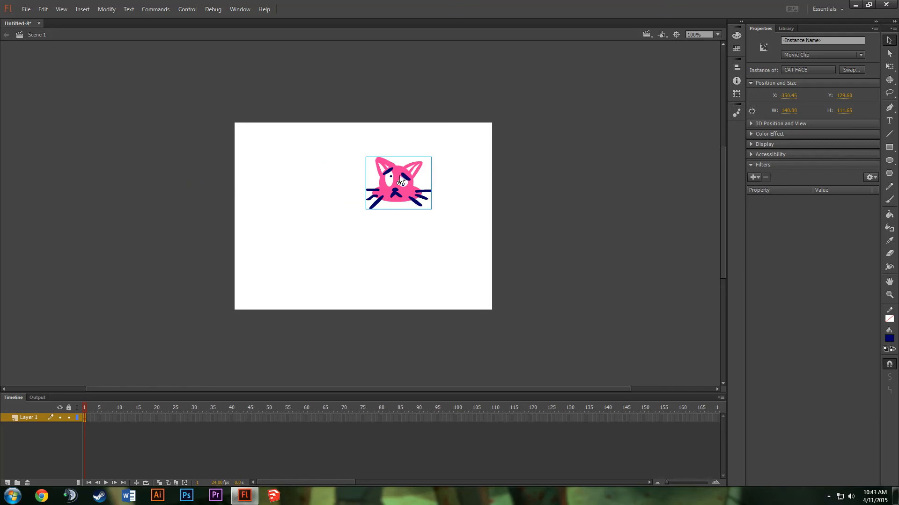
{"action": "left_click_drag", "start_coordinate": [406, 181], "coordinate": [270, 146]}
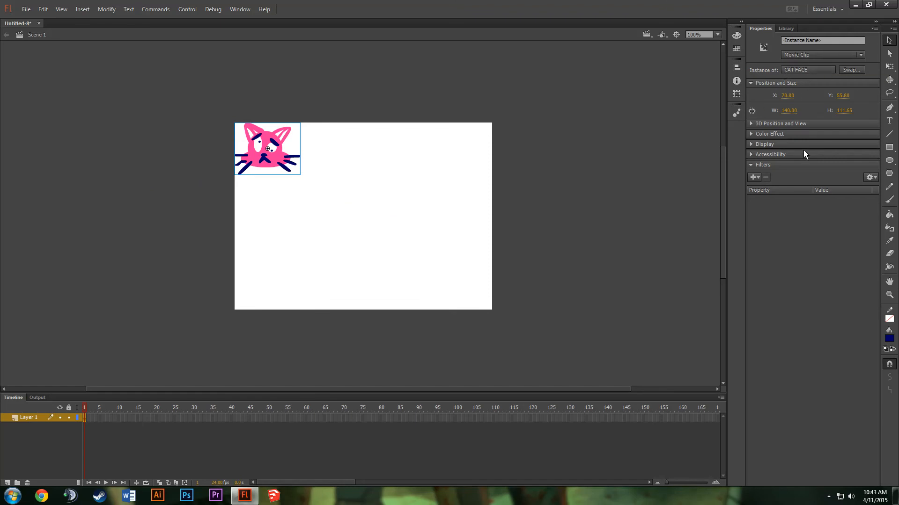
Step: Place a second CAT FACE instance from the library on the stage near its right edge
{"action": "left_click", "coordinate": [787, 28]}
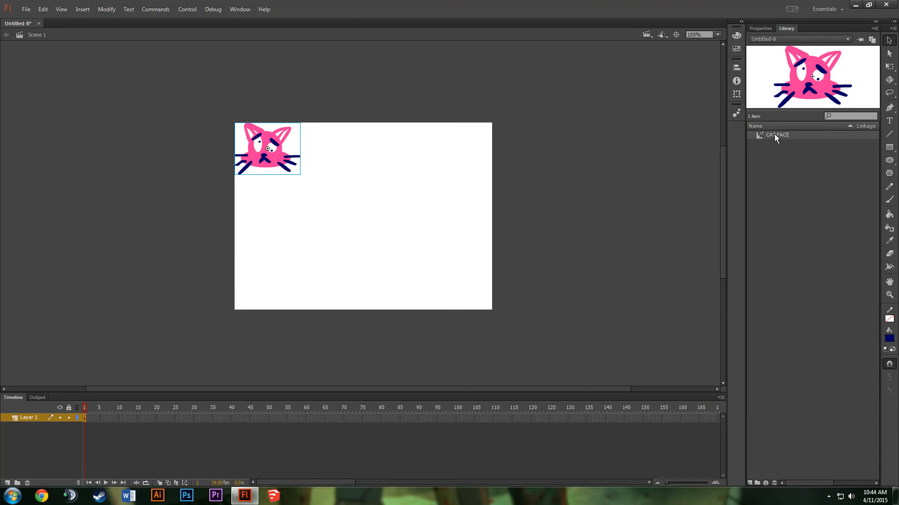
{"action": "left_click_drag", "start_coordinate": [774, 134], "coordinate": [461, 177]}
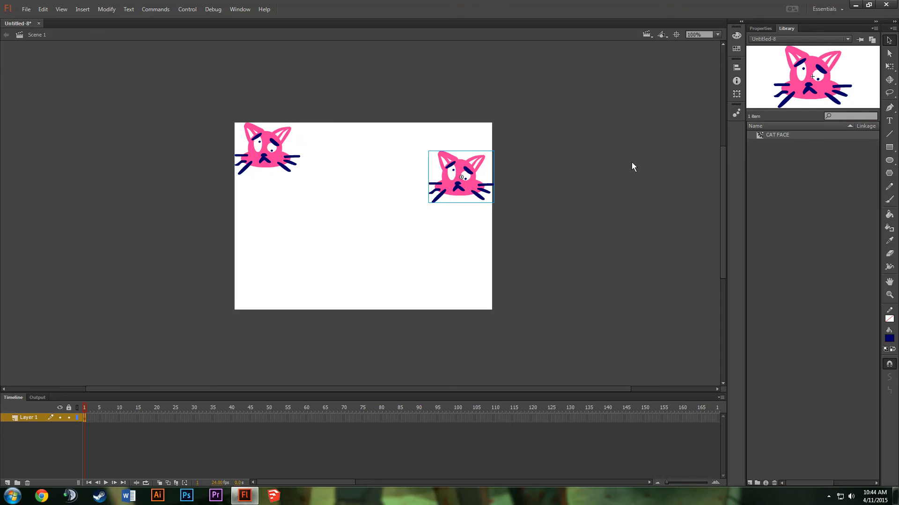
Step: Place two more CAT FACE instances on the stage, and delete every instance except the one in the stage's upper-left corner
{"action": "left_click_drag", "start_coordinate": [775, 140], "coordinate": [439, 212]}
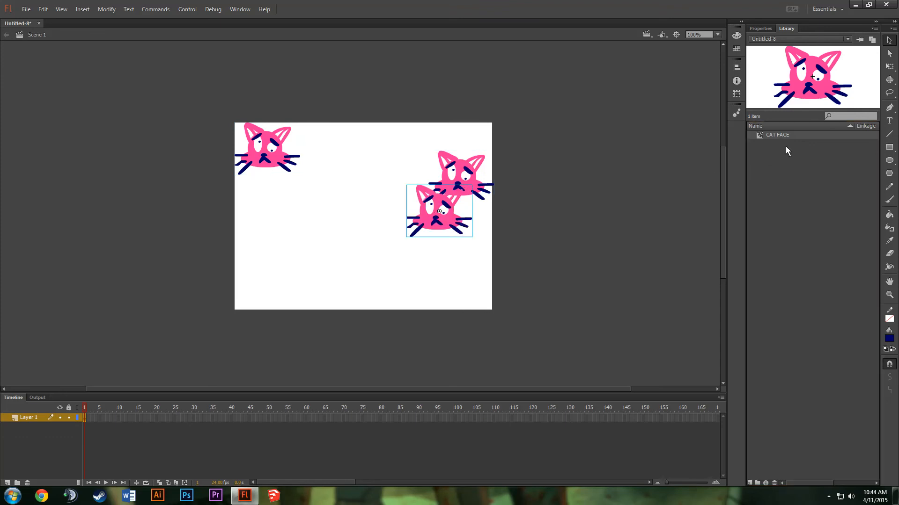
{"action": "left_click_drag", "start_coordinate": [778, 135], "coordinate": [490, 219]}
{"action": "left_click_drag", "start_coordinate": [387, 138], "coordinate": [541, 254]}
{"action": "key", "text": "Delete"}
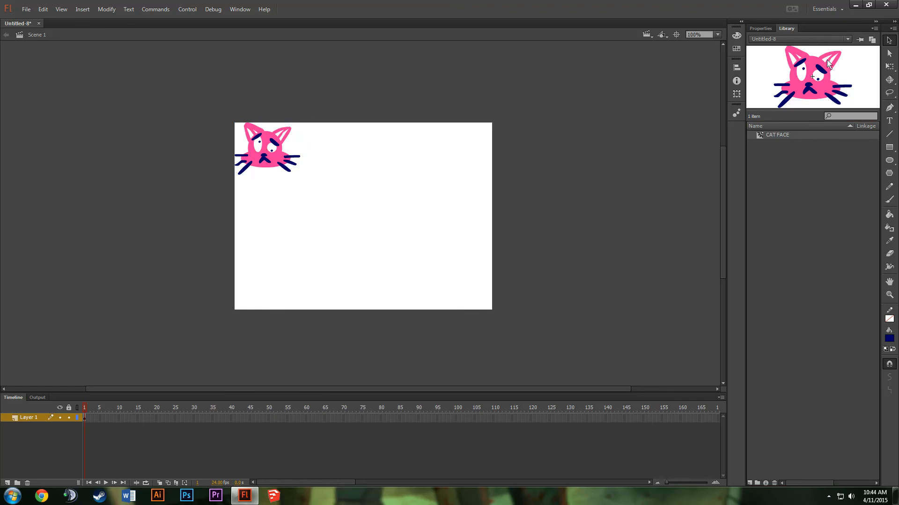
{"action": "left_click", "coordinate": [779, 135]}
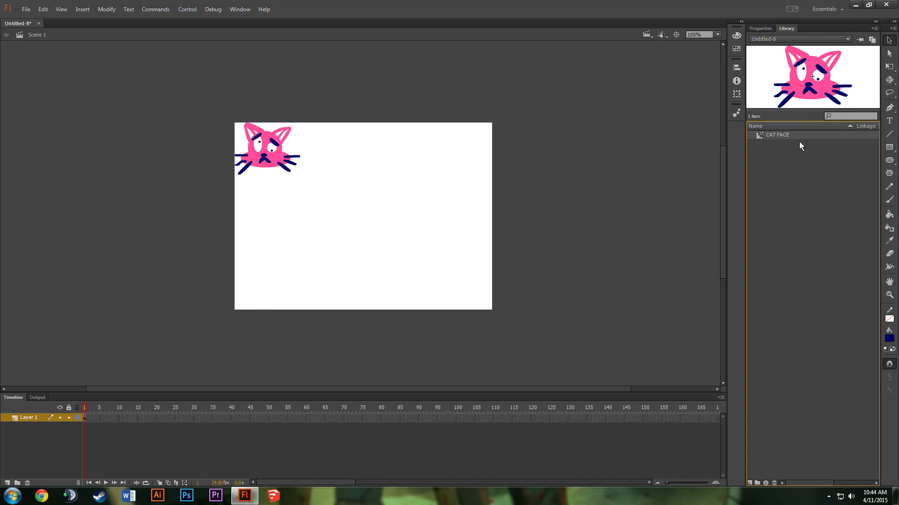
Step: Insert a keyframe at frame 5 and move the cat face to the stage's lower edge, at about X 219, Y 361
{"action": "left_click", "coordinate": [761, 28]}
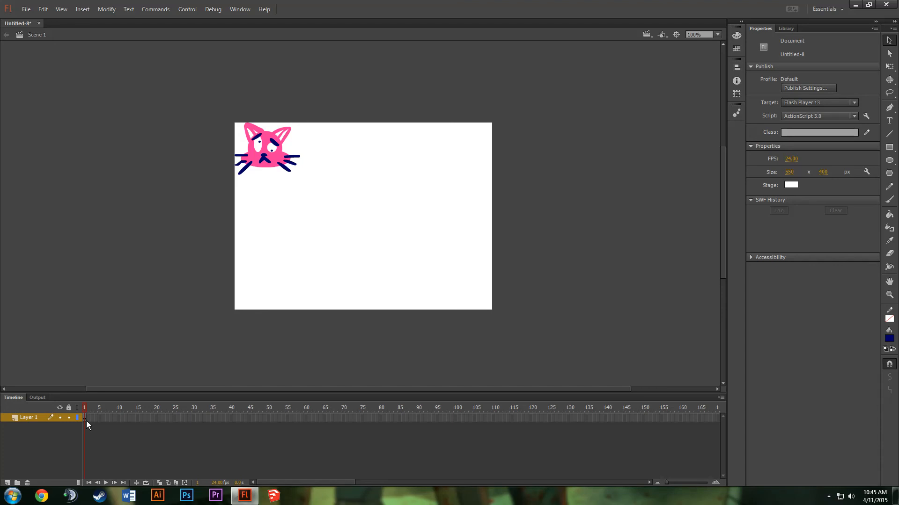
{"action": "right_click", "coordinate": [100, 420]}
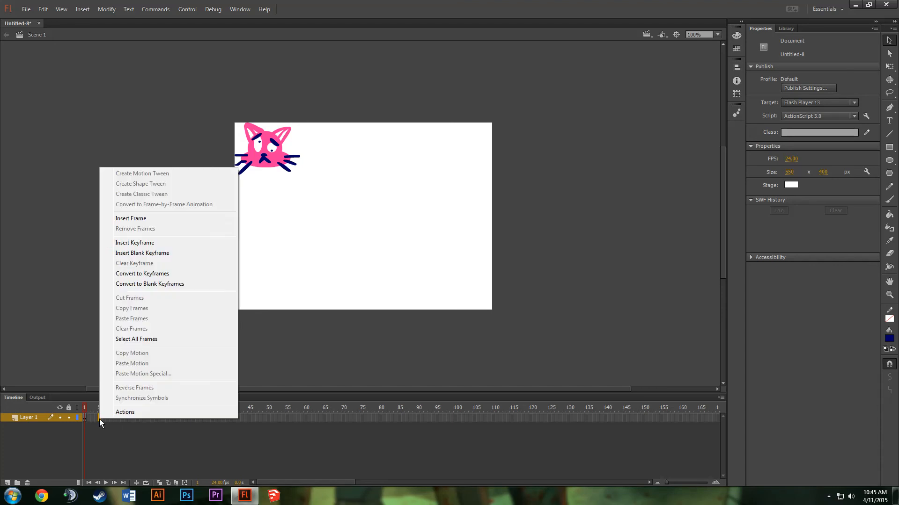
{"action": "left_click", "coordinate": [146, 243]}
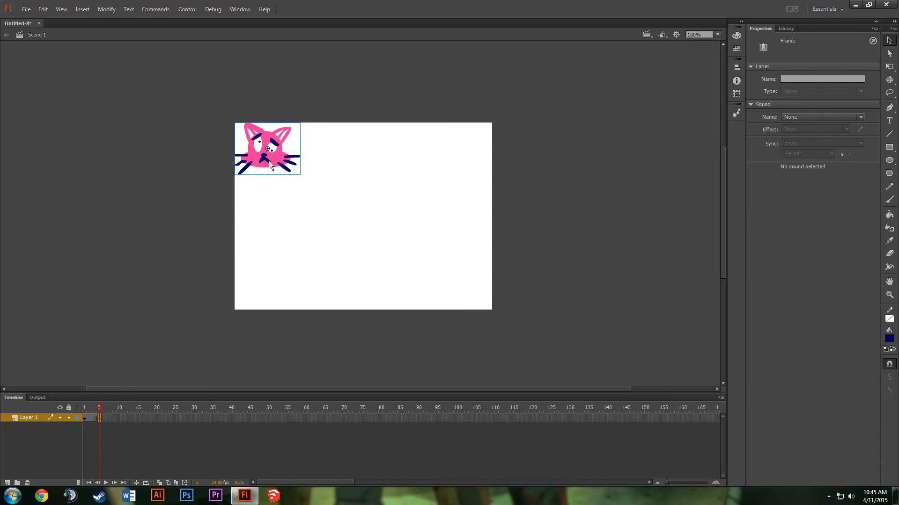
{"action": "left_click_drag", "start_coordinate": [269, 164], "coordinate": [338, 302]}
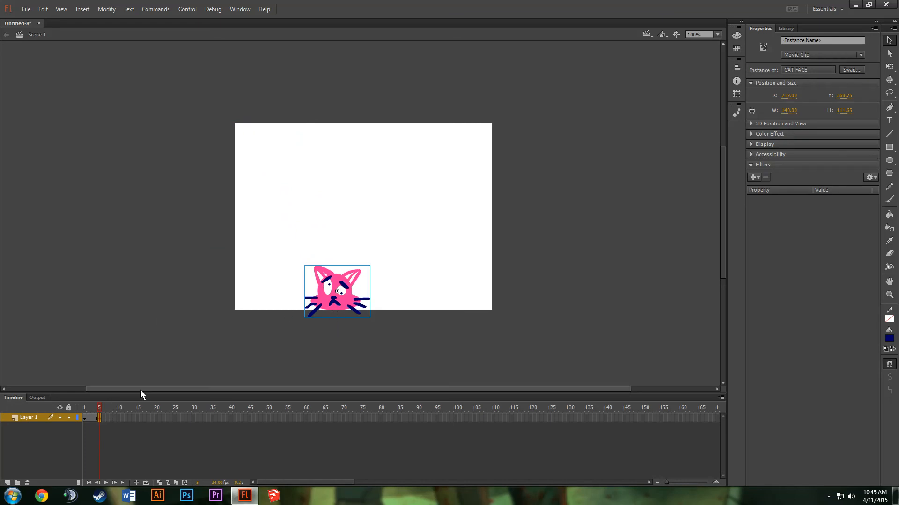
Step: Compare the cat face's position in the keyframes at frames 1 and 5 and in the frames between them
{"action": "left_click", "coordinate": [85, 419]}
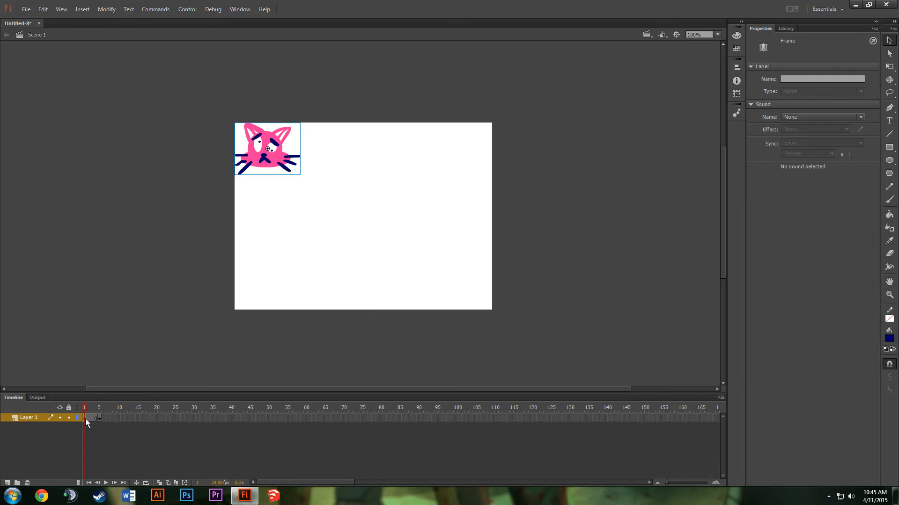
{"action": "left_click", "coordinate": [99, 419]}
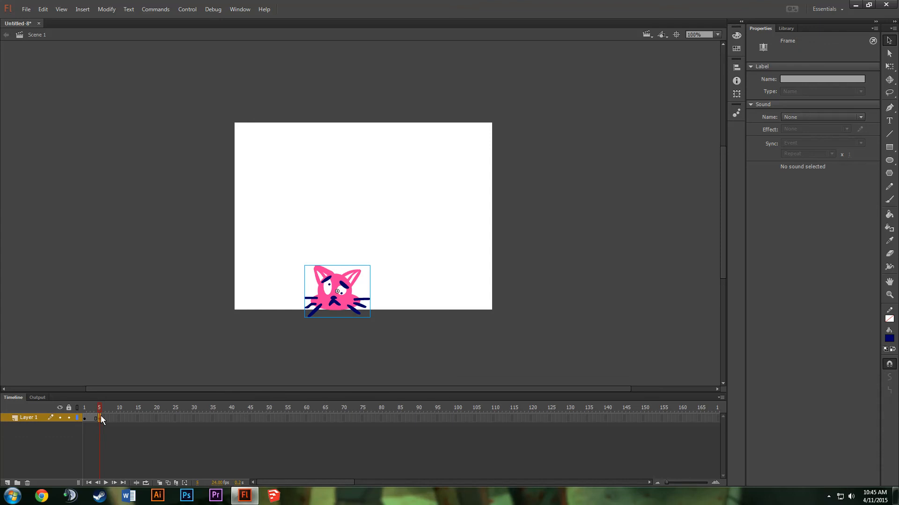
{"action": "left_click", "coordinate": [88, 419]}
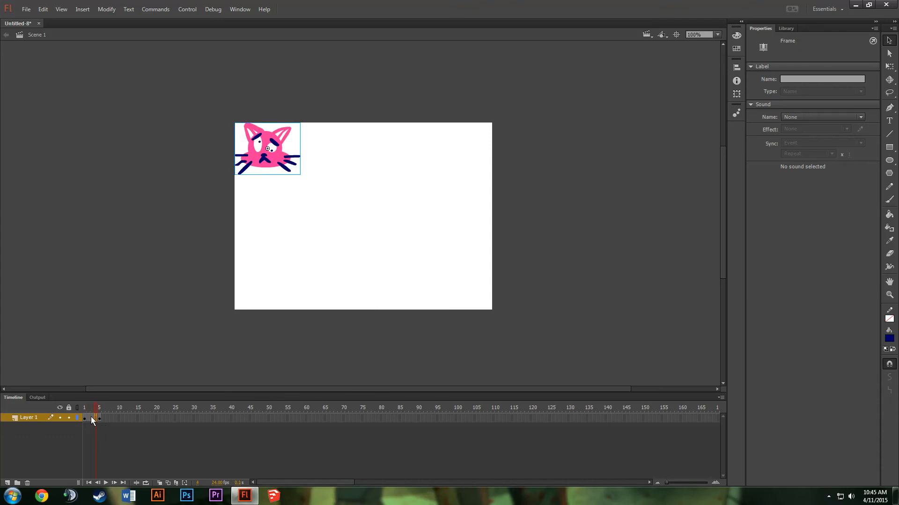
{"action": "left_click", "coordinate": [91, 418]}
{"action": "left_click", "coordinate": [88, 419]}
{"action": "left_click", "coordinate": [91, 417]}
{"action": "left_click", "coordinate": [88, 416]}
{"action": "left_click", "coordinate": [91, 415]}
{"action": "left_click", "coordinate": [95, 415]}
Step: Create a classic tween between the keyframes at frames 1 and 5, and scrub the playhead to frame 5 to preview it
{"action": "right_click", "coordinate": [91, 417]}
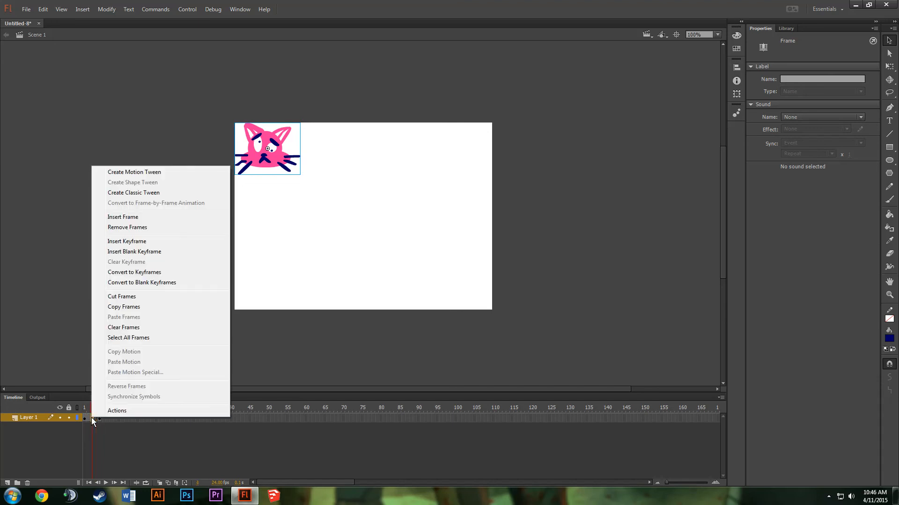
{"action": "left_click", "coordinate": [138, 193]}
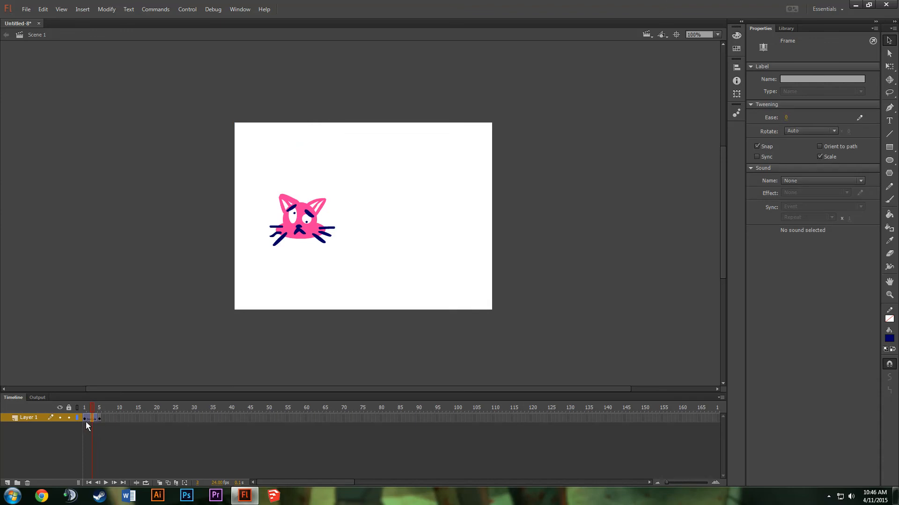
{"action": "mouse_move", "coordinate": [91, 408]}
{"action": "left_mouse_down"}
{"action": "mouse_move", "coordinate": [85, 410]}
{"action": "mouse_move", "coordinate": [105, 408]}
{"action": "mouse_move", "coordinate": [83, 405]}
{"action": "mouse_move", "coordinate": [109, 409]}
{"action": "mouse_move", "coordinate": [86, 408]}
{"action": "mouse_move", "coordinate": [101, 410]}
{"action": "left_mouse_up"}
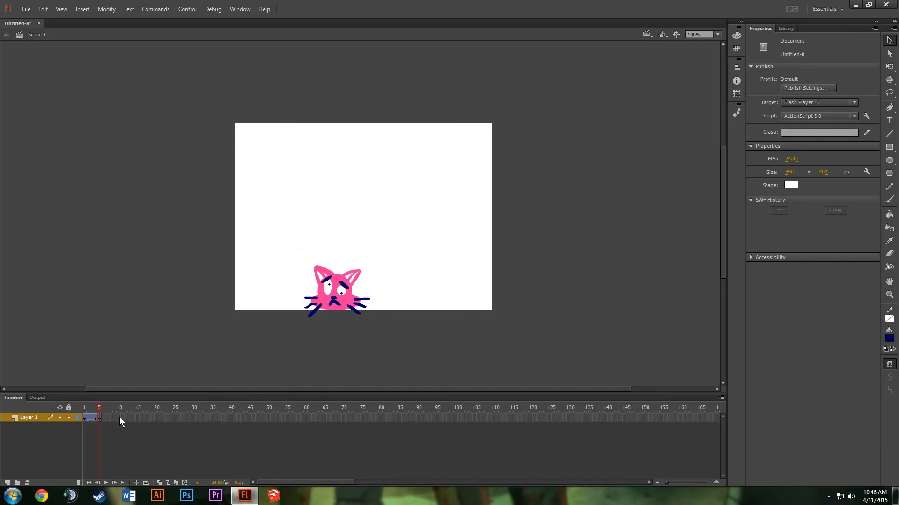
Step: Insert a keyframe at frame 10 and move the cat face up to the stage's upper edge, at about X 399, Y 56
{"action": "right_click", "coordinate": [119, 418]}
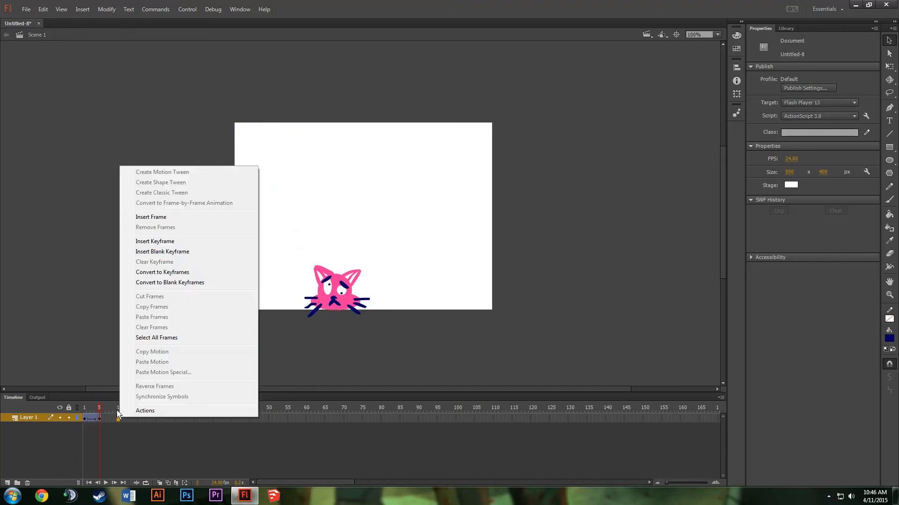
{"action": "left_click", "coordinate": [179, 243]}
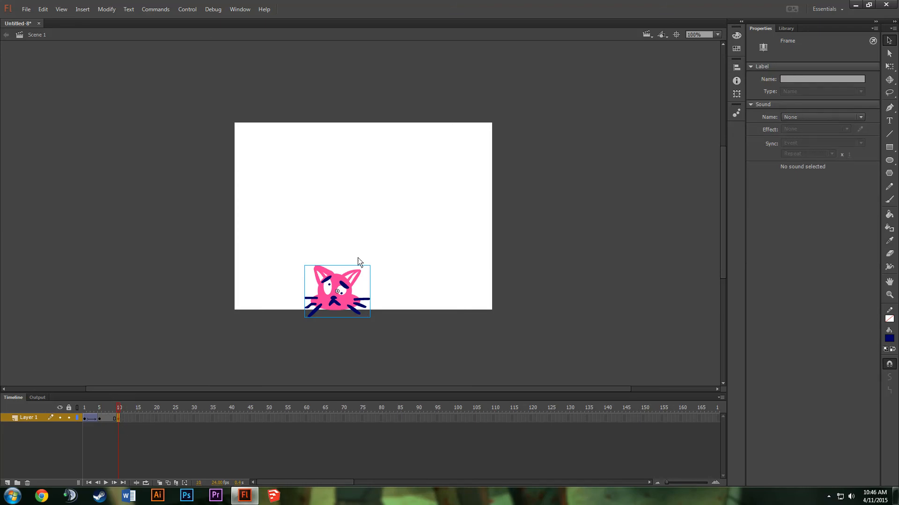
{"action": "left_click_drag", "start_coordinate": [343, 292], "coordinate": [427, 146]}
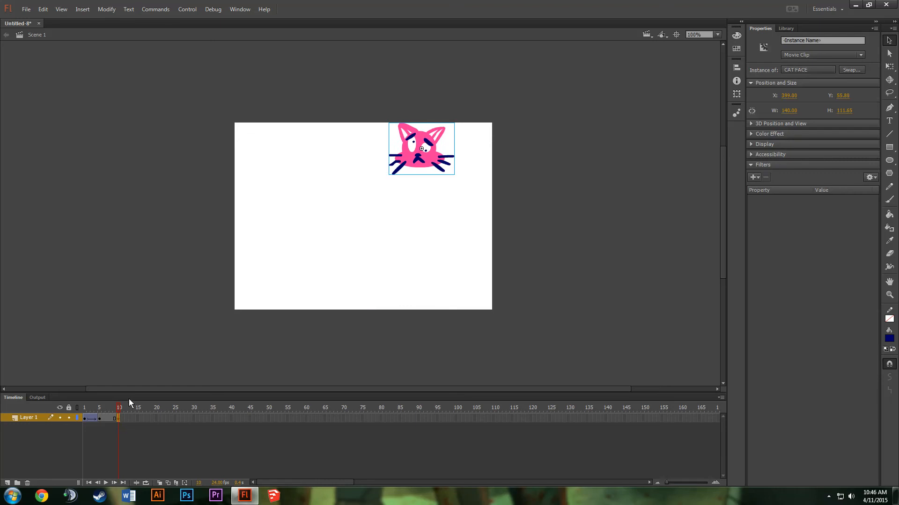
Step: Create a classic tween between the keyframes at frames 5 and 10, and scrub through its last frames to preview it
{"action": "right_click", "coordinate": [110, 418]}
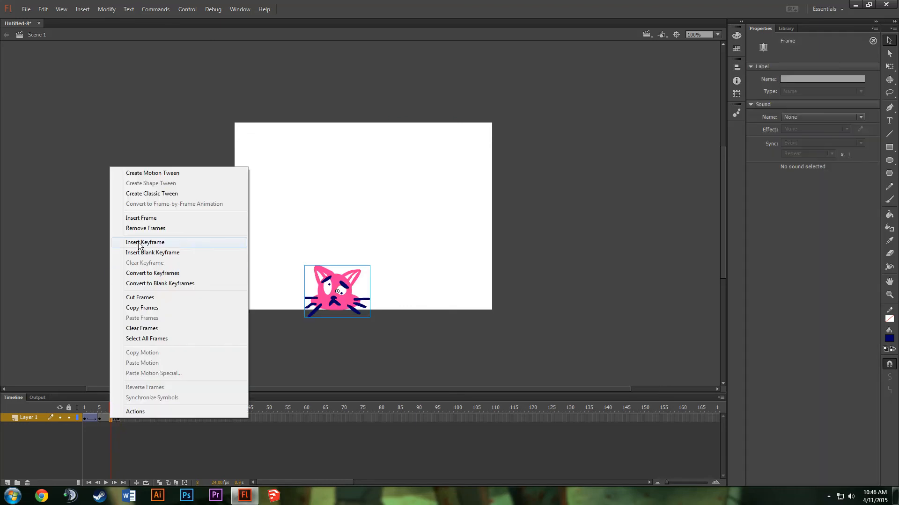
{"action": "left_click", "coordinate": [152, 194]}
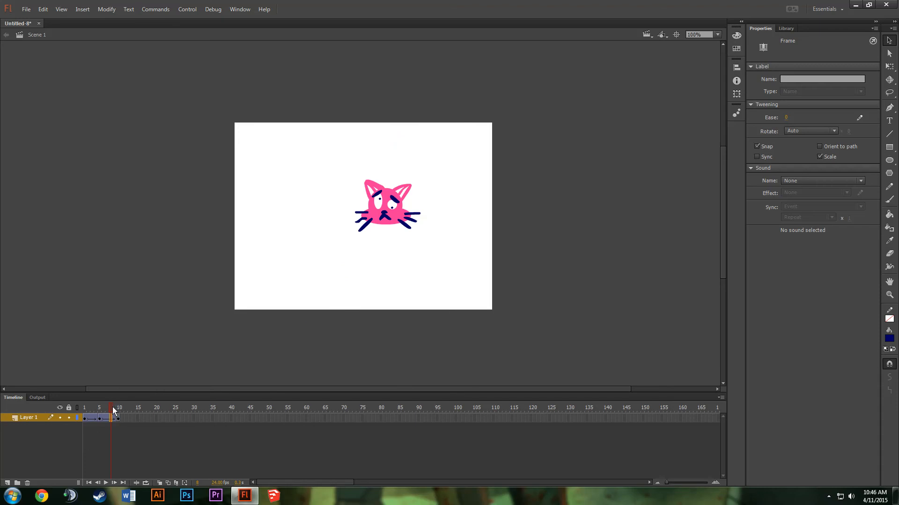
{"action": "mouse_move", "coordinate": [113, 411]}
{"action": "left_mouse_down"}
{"action": "mouse_move", "coordinate": [85, 408]}
{"action": "mouse_move", "coordinate": [117, 411]}
{"action": "left_mouse_up"}
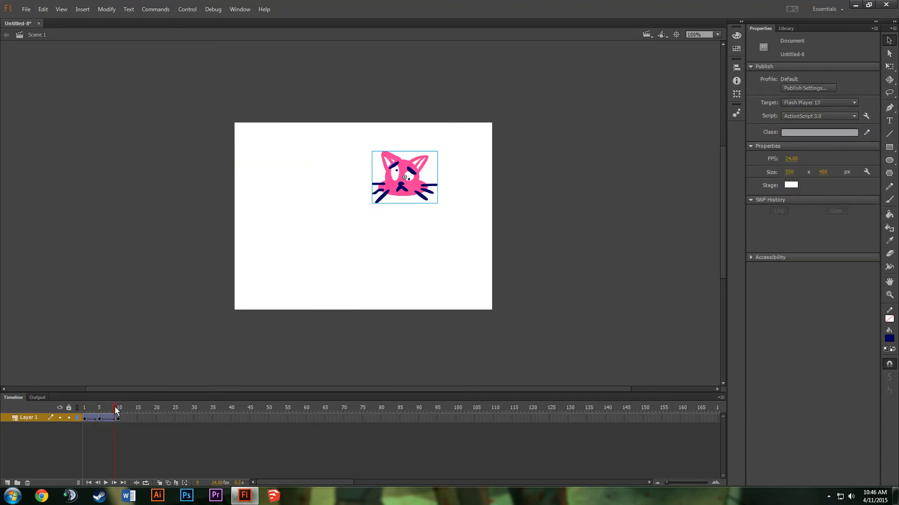
Step: Try inserting a regular frame at frame 15 and moving the cat face to the stage's right edge, and undo both changes
{"action": "right_click", "coordinate": [137, 418]}
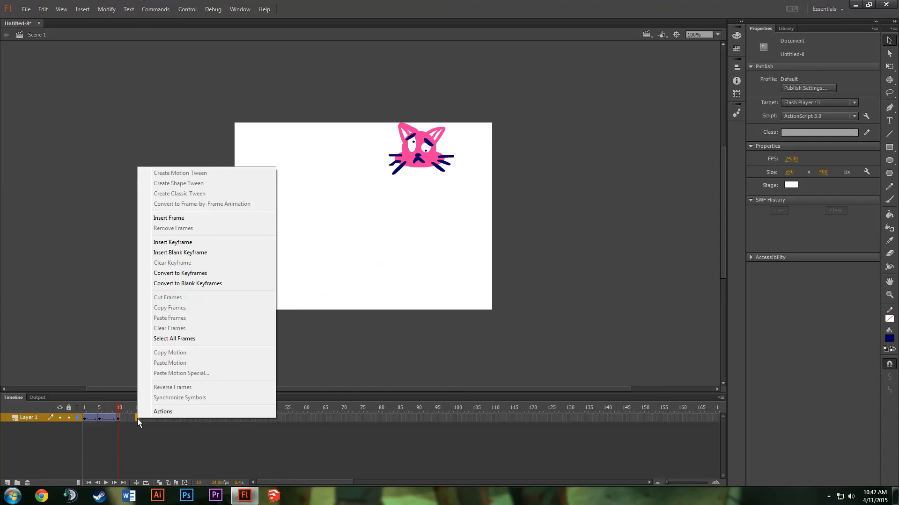
{"action": "left_click", "coordinate": [193, 218]}
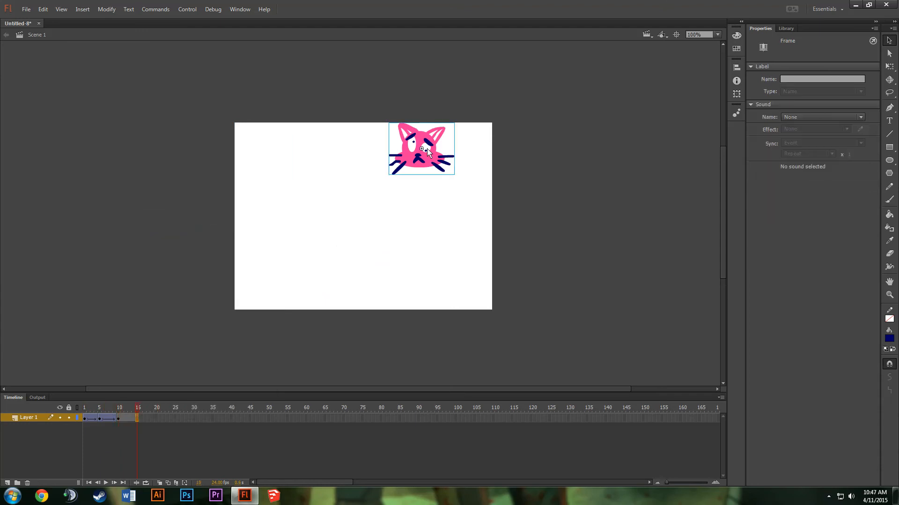
{"action": "left_click_drag", "start_coordinate": [427, 152], "coordinate": [478, 239]}
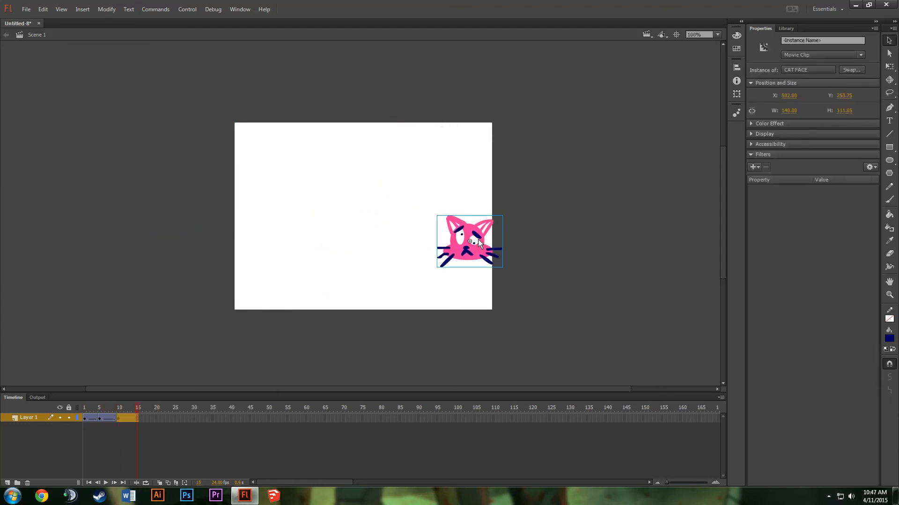
{"action": "left_click", "coordinate": [135, 418]}
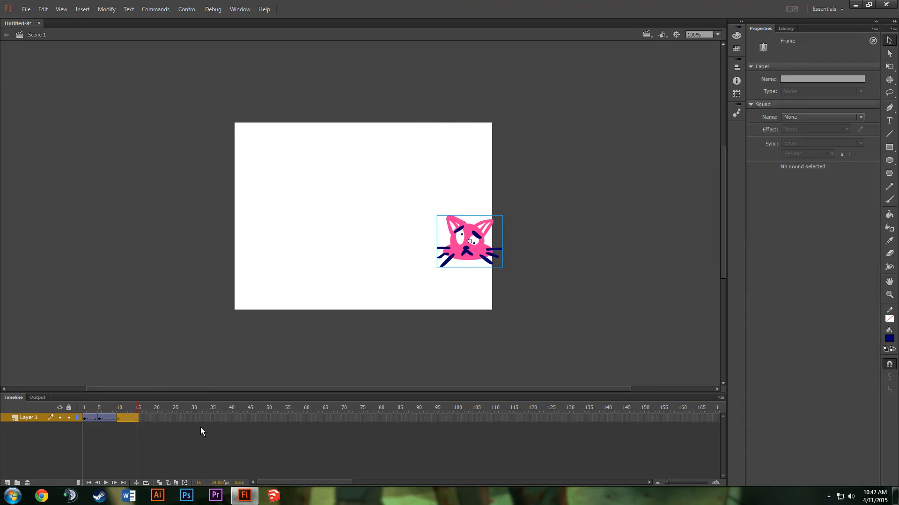
{"action": "left_click", "coordinate": [138, 425]}
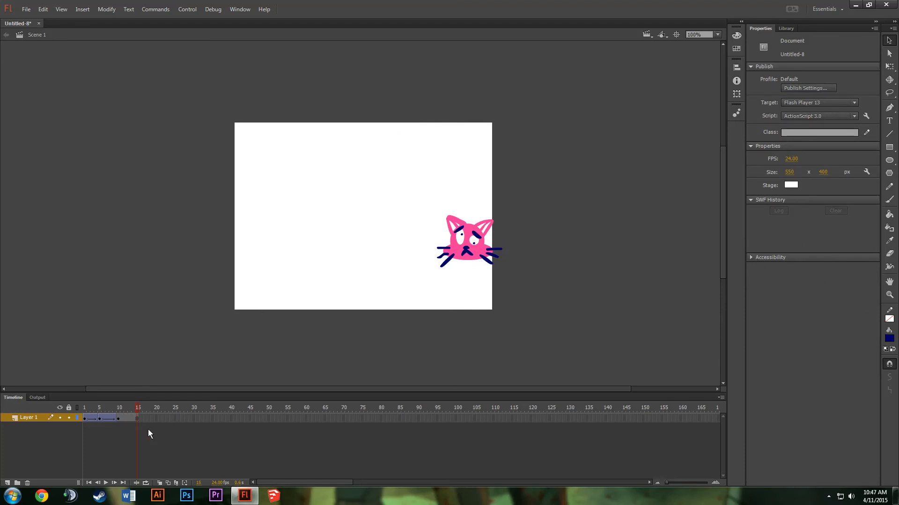
{"action": "key", "text": "ctrl+z"}
{"action": "key", "text": "ctrl+z"}
{"action": "key", "text": "ctrl+z"}
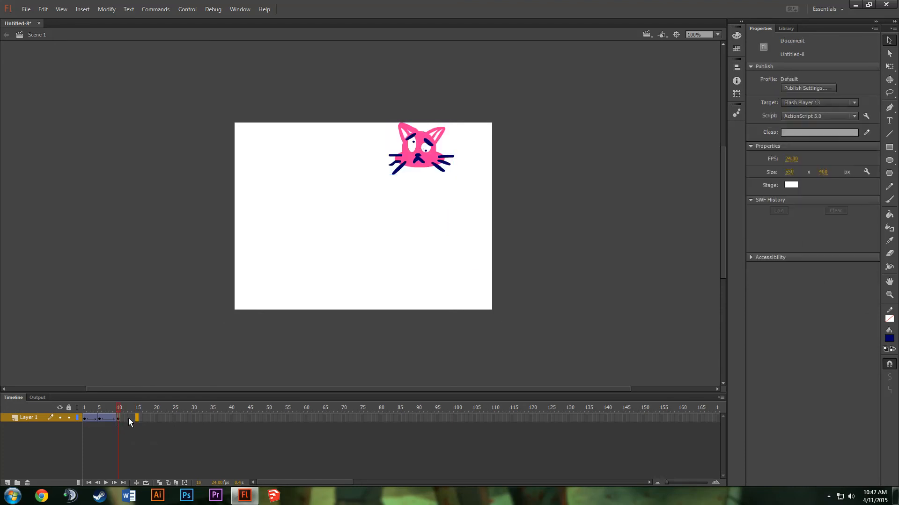
Step: Insert a keyframe at frame 15 and move the cat face to the stage's right edge, at about X 502, Y 296
{"action": "right_click", "coordinate": [136, 416]}
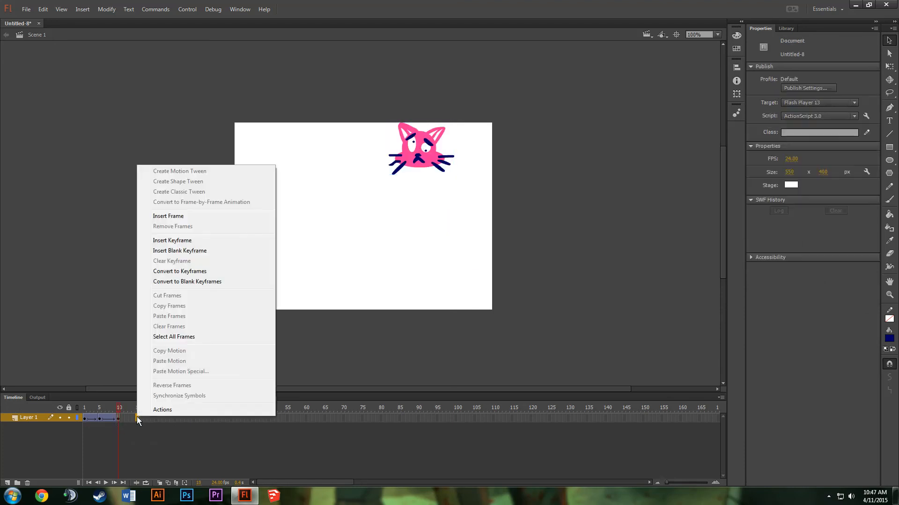
{"action": "left_click", "coordinate": [174, 244]}
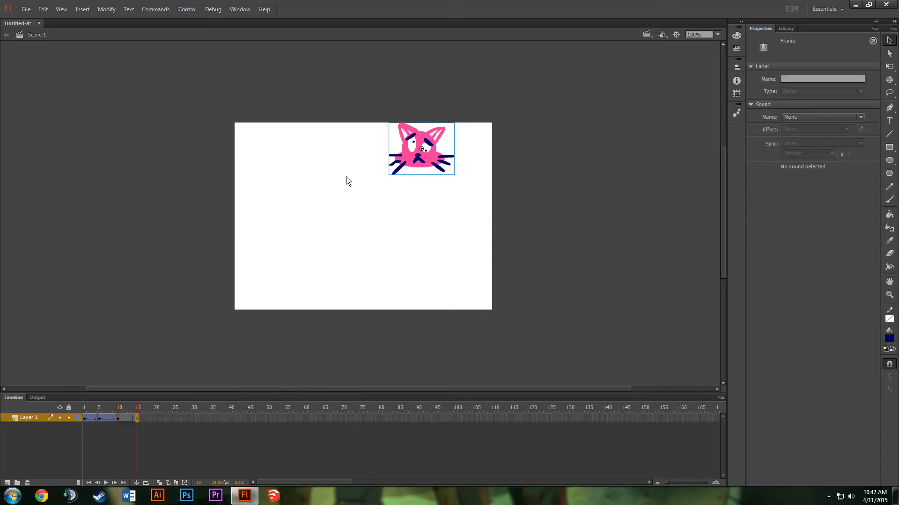
{"action": "left_click_drag", "start_coordinate": [436, 157], "coordinate": [482, 269]}
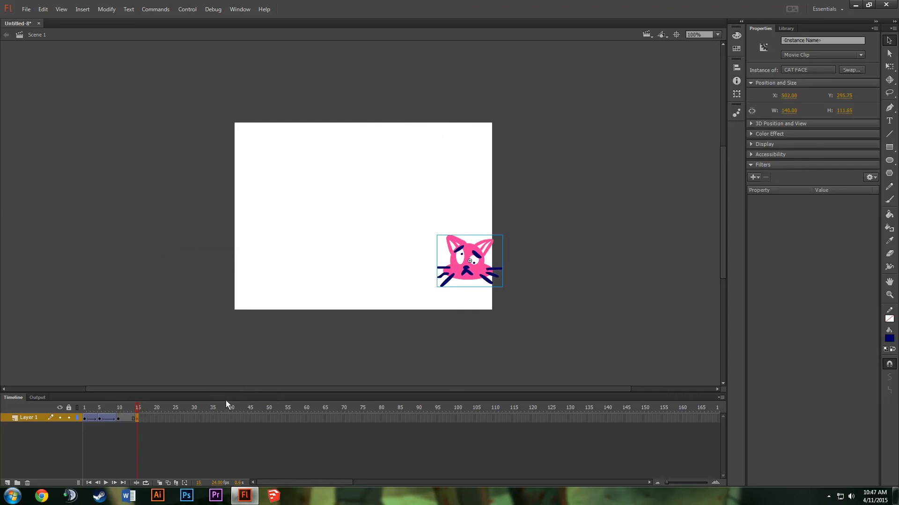
Step: Create a classic tween between the keyframes at frames 10 and 15
{"action": "right_click", "coordinate": [128, 416]}
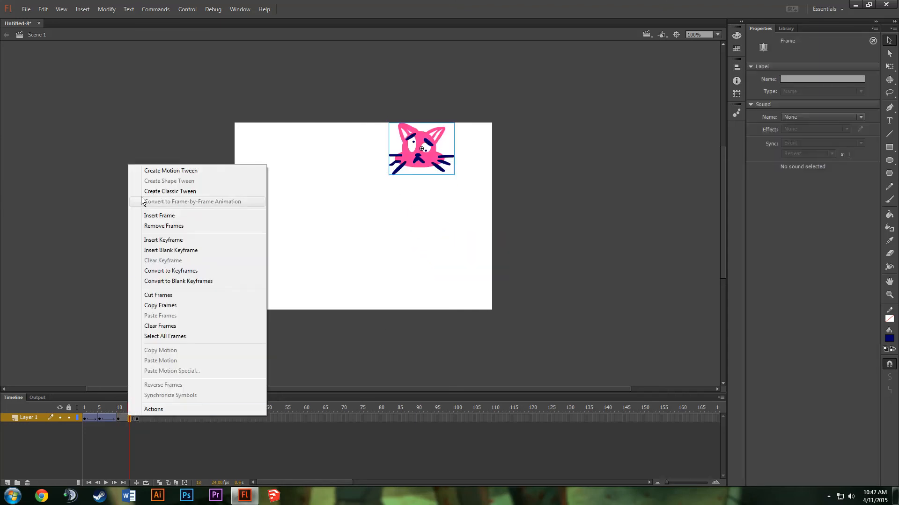
{"action": "left_click", "coordinate": [171, 192]}
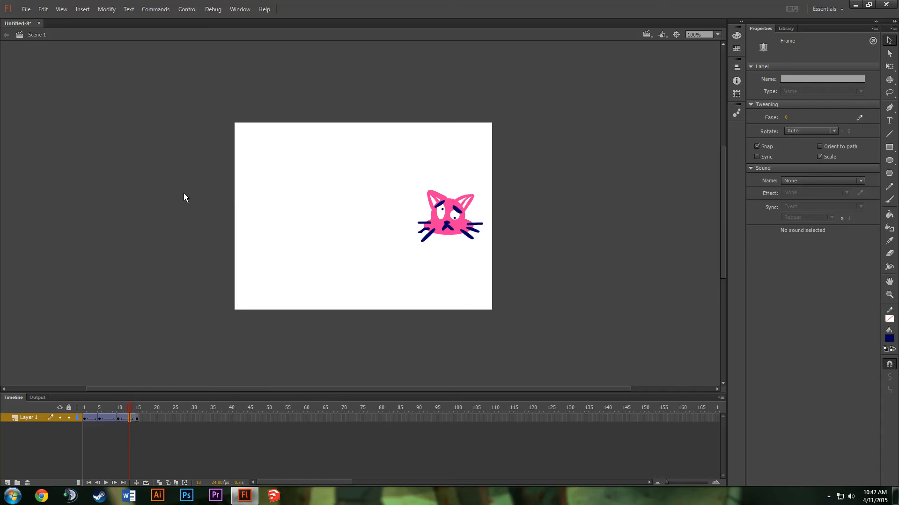
Step: Insert a keyframe at frame 20 and move the cat face to the stage's lower edge, at about X 379, Y 363
{"action": "left_click", "coordinate": [156, 418]}
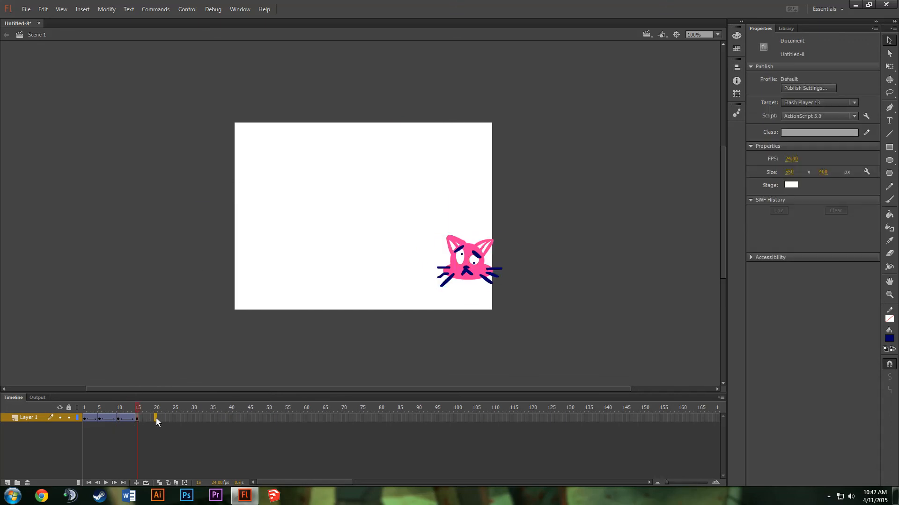
{"action": "right_click", "coordinate": [156, 418]}
{"action": "left_click", "coordinate": [208, 254]}
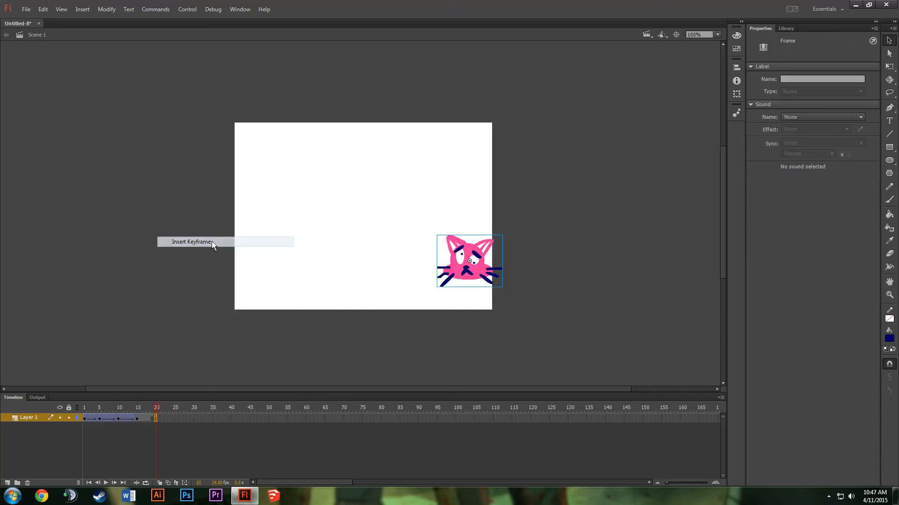
{"action": "left_click_drag", "start_coordinate": [459, 276], "coordinate": [401, 301]}
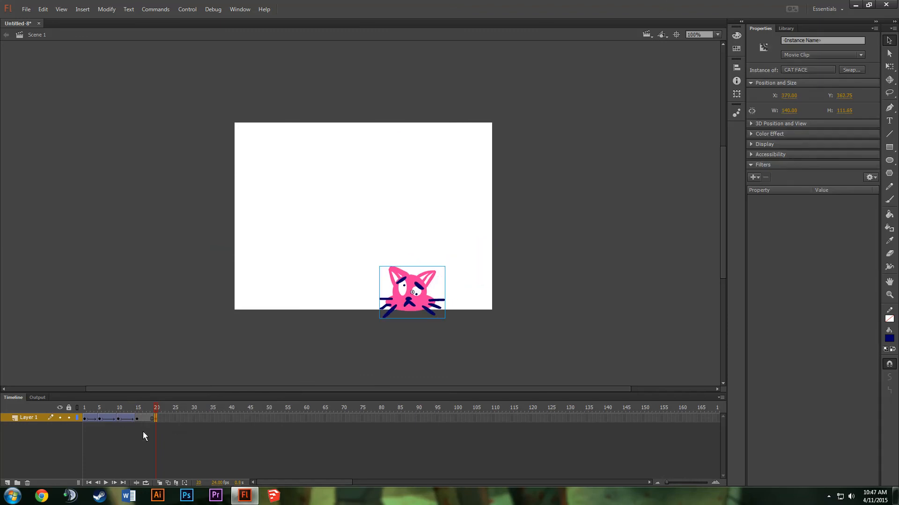
Step: Create a classic tween between the keyframes at frames 15 and 20
{"action": "right_click", "coordinate": [149, 418]}
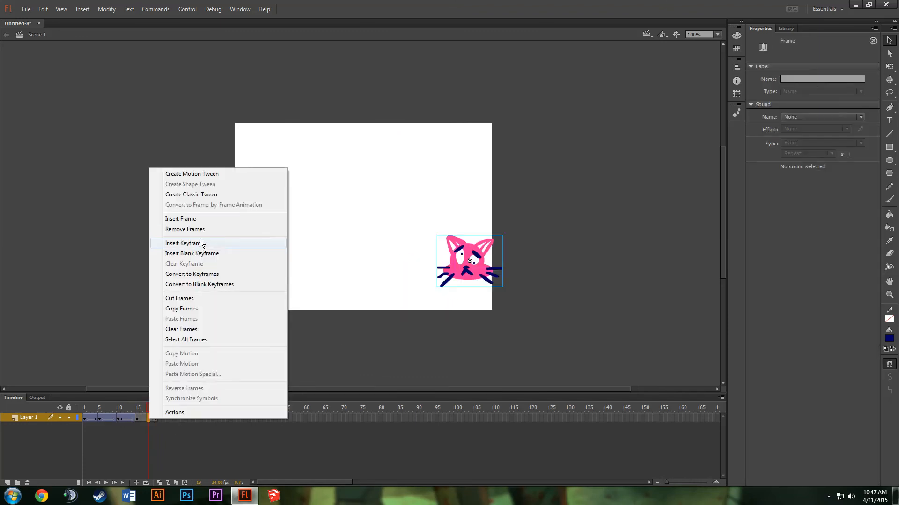
{"action": "left_click", "coordinate": [193, 195]}
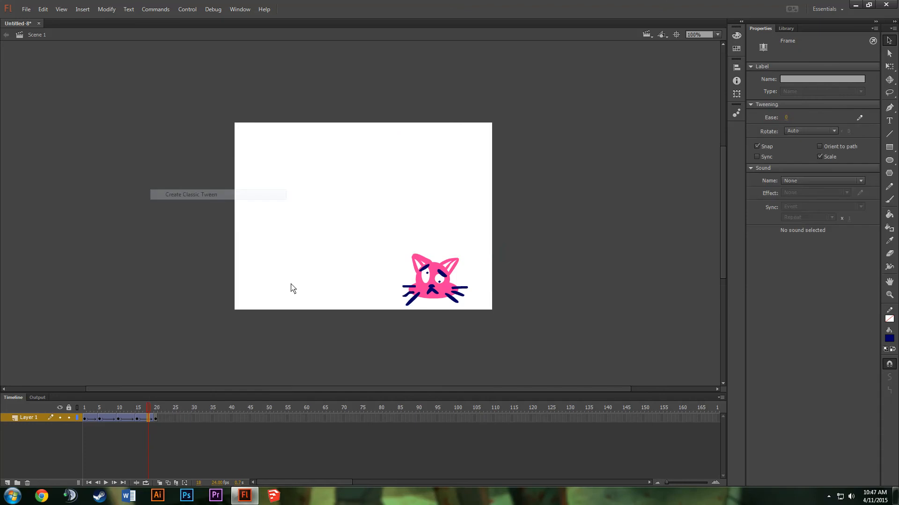
{"action": "left_click", "coordinate": [344, 417]}
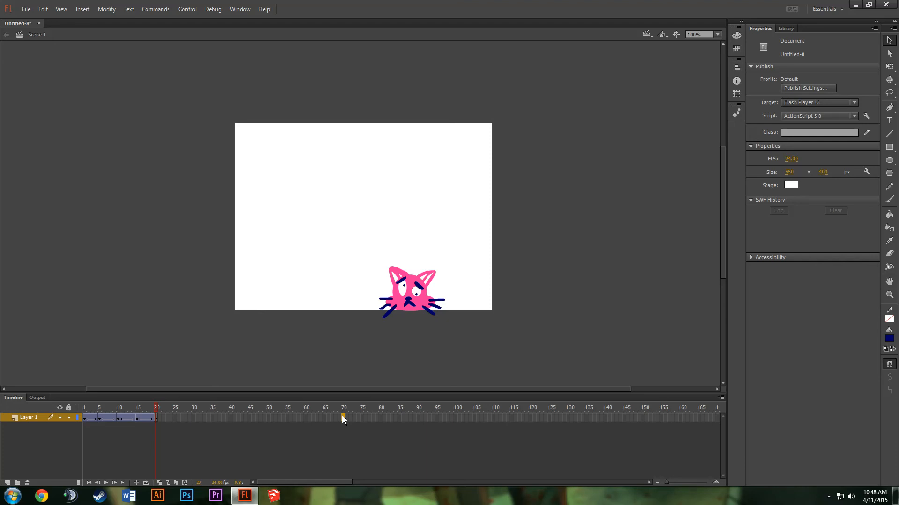
{"action": "left_click", "coordinate": [828, 496]}
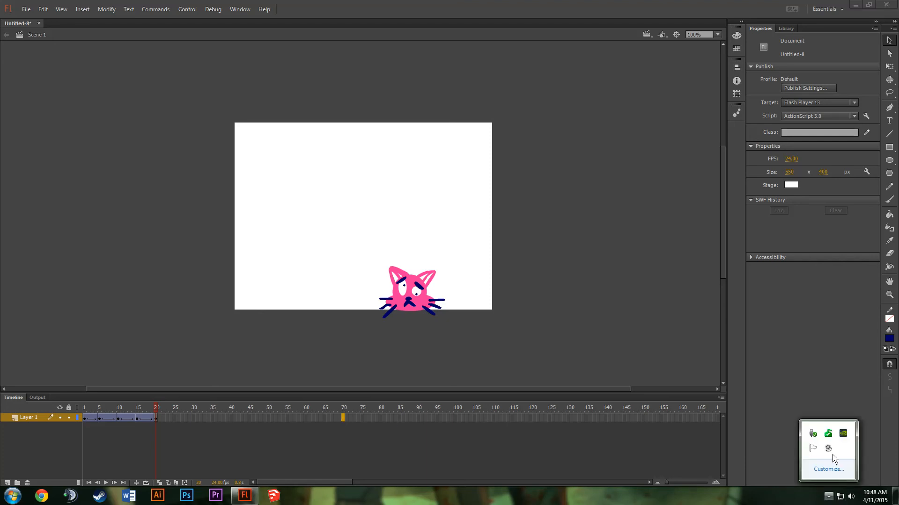